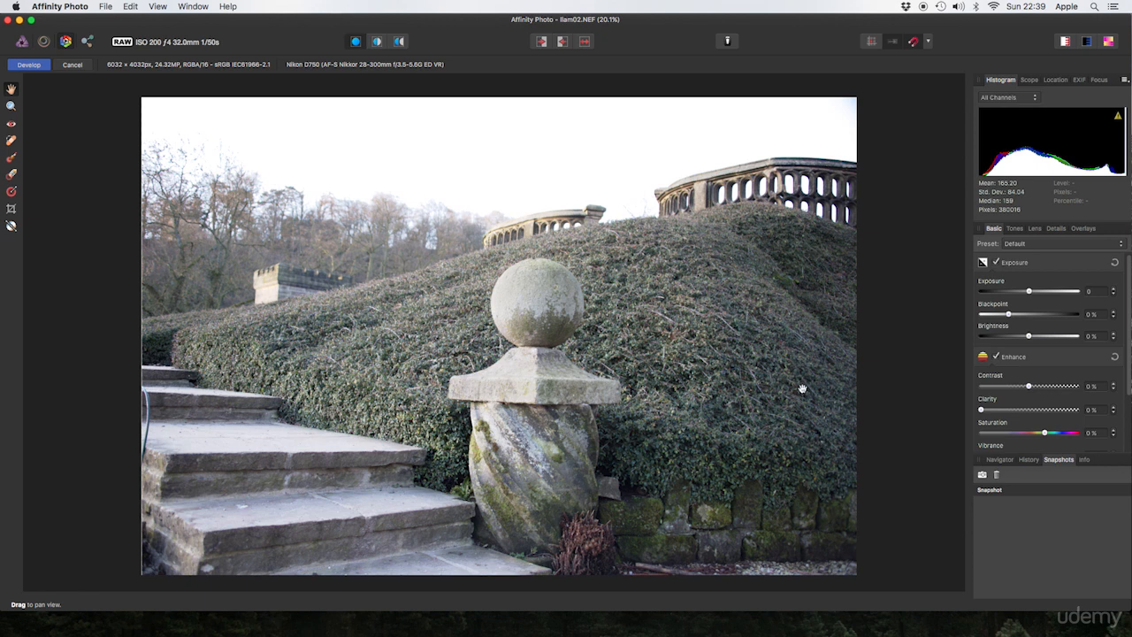
# - Crop the photo to a 1:1 square around the stone ball pillar and nearby steps, rotating the image slightly counterclockwise
pyautogui.click(12, 212)
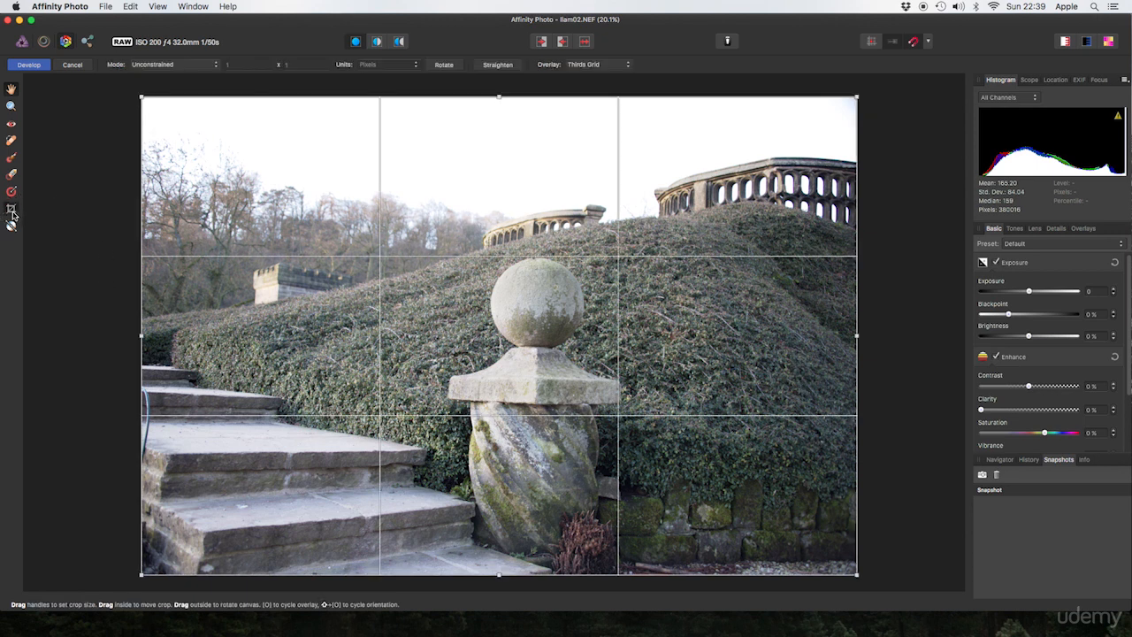
pyautogui.click(166, 65)
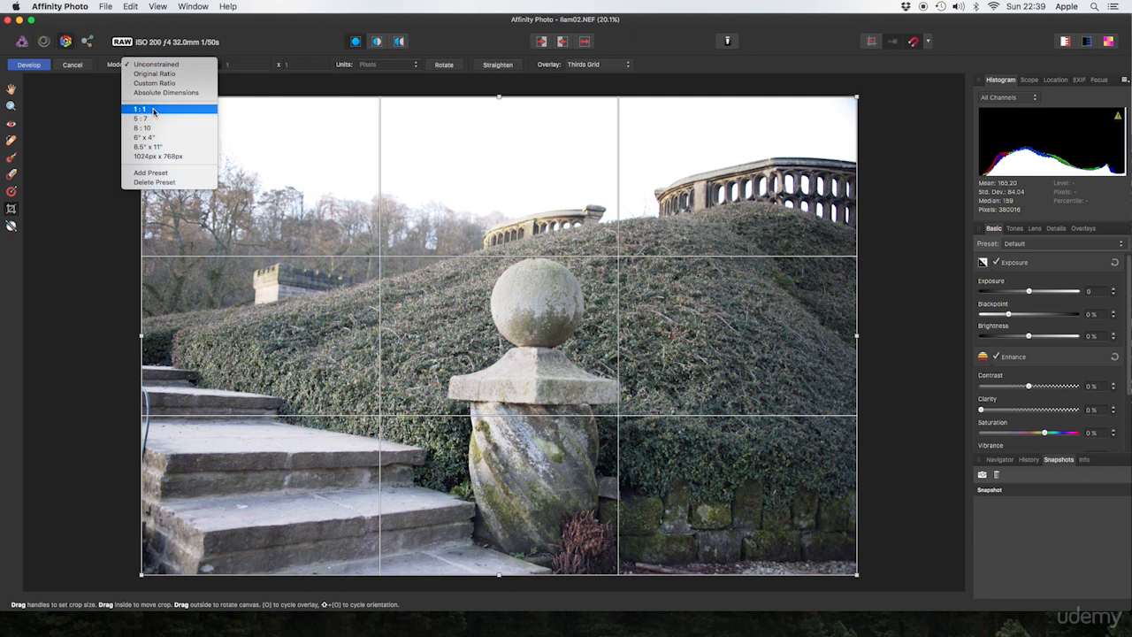
pyautogui.click(155, 108)
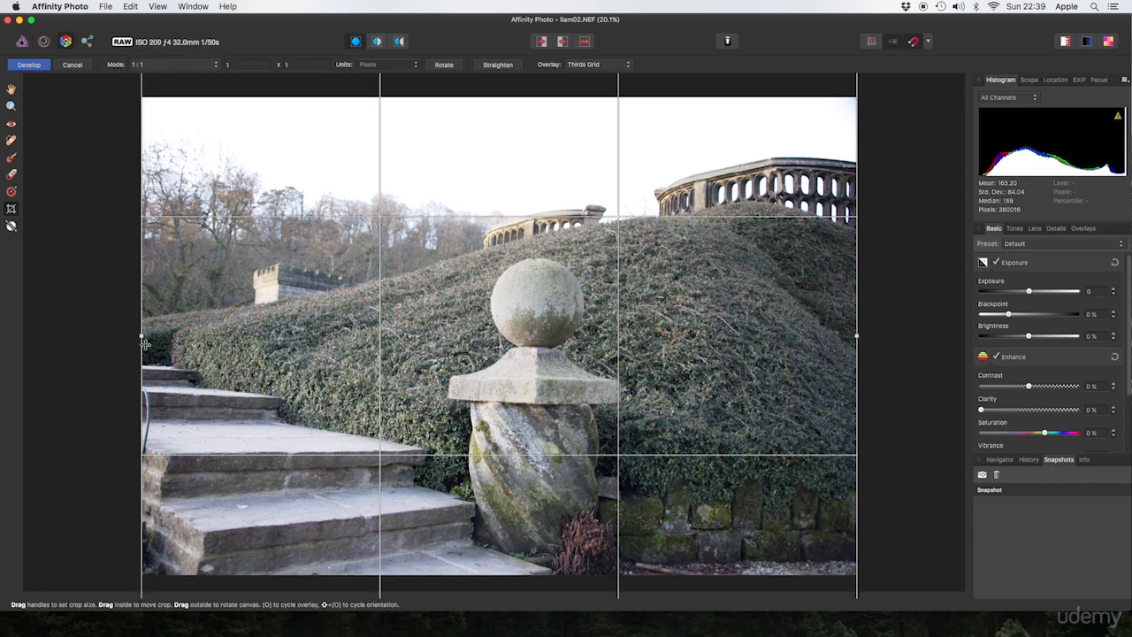
pyautogui.moveTo(142, 335); pyautogui.dragTo(441, 335)
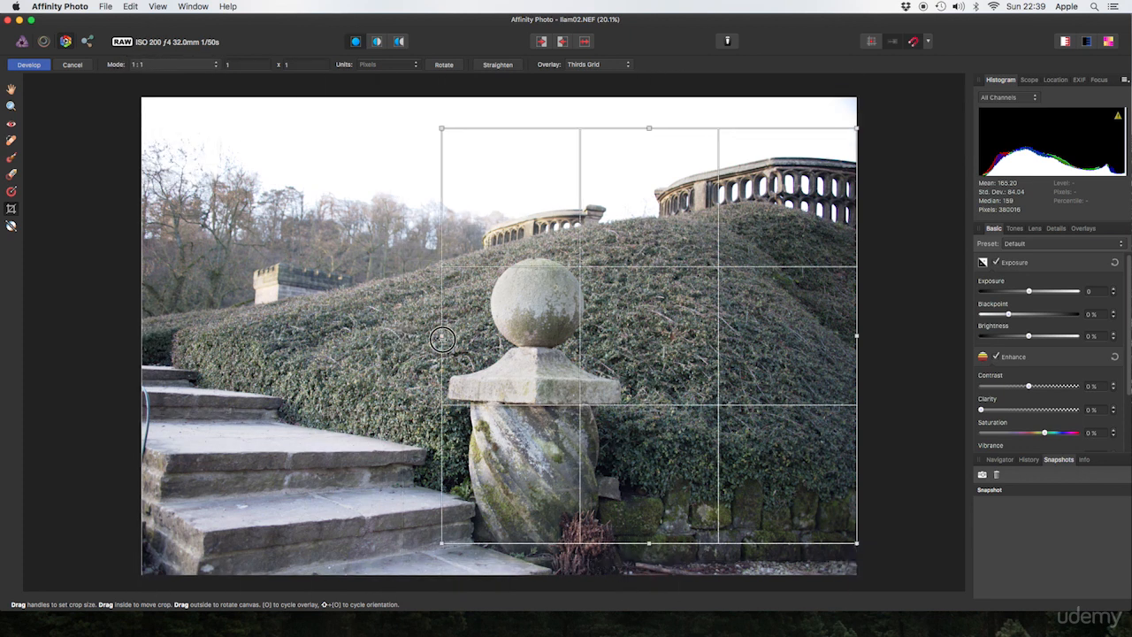
pyautogui.moveTo(687, 316); pyautogui.dragTo(504, 344)
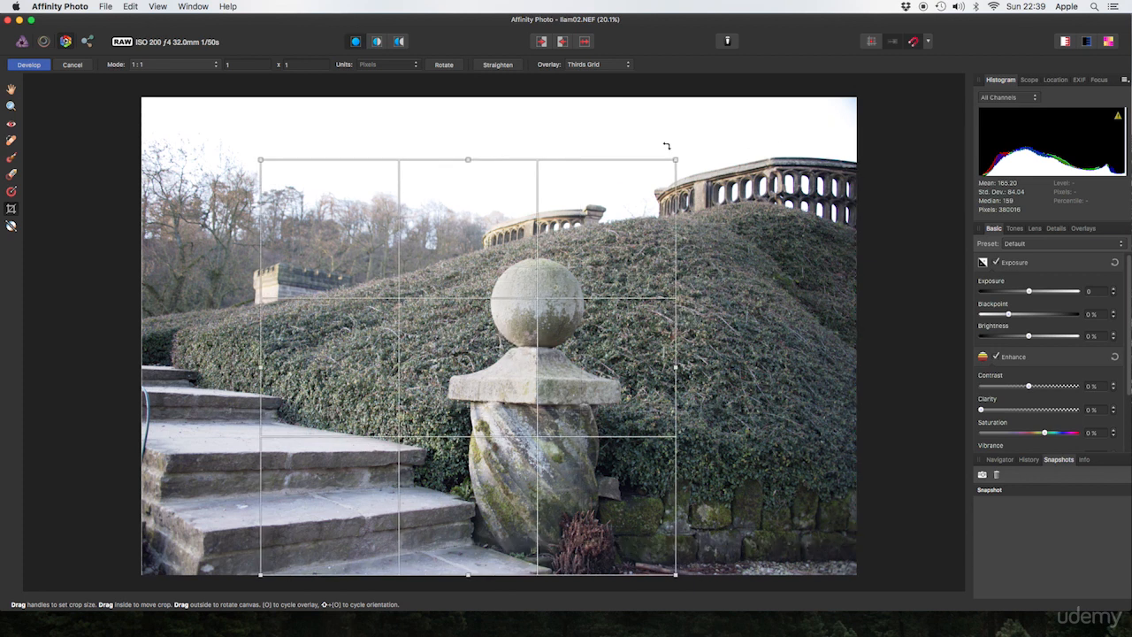
pyautogui.moveTo(676, 159); pyautogui.dragTo(673, 162)
pyautogui.moveTo(531, 299); pyautogui.dragTo(533, 326)
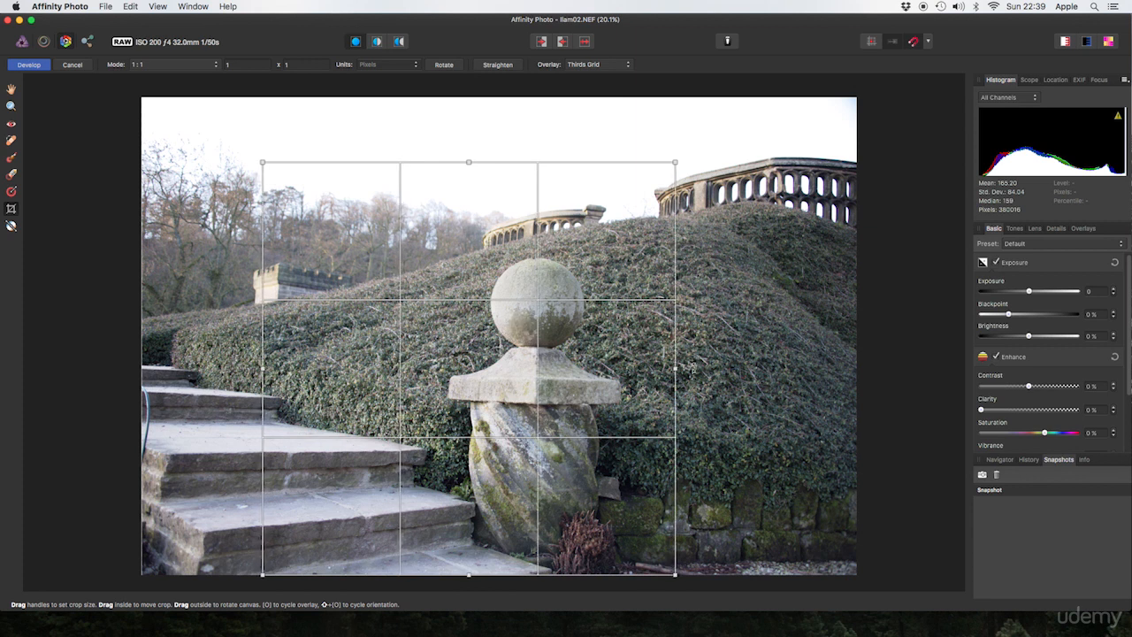
pyautogui.moveTo(698, 368); pyautogui.dragTo(698, 364)
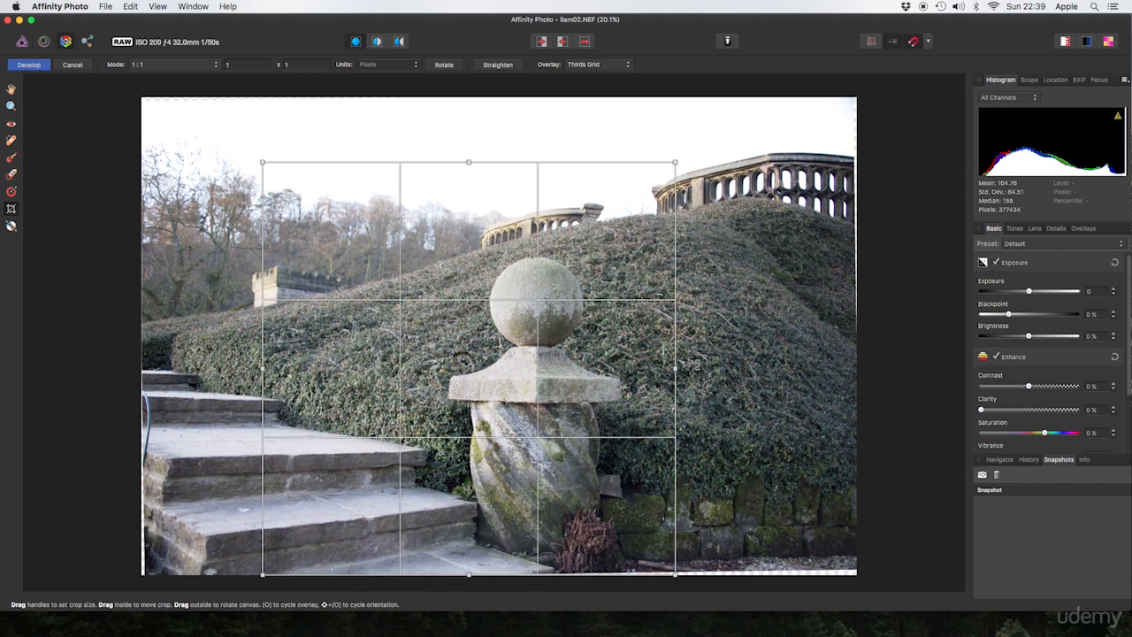
pyautogui.press('h')
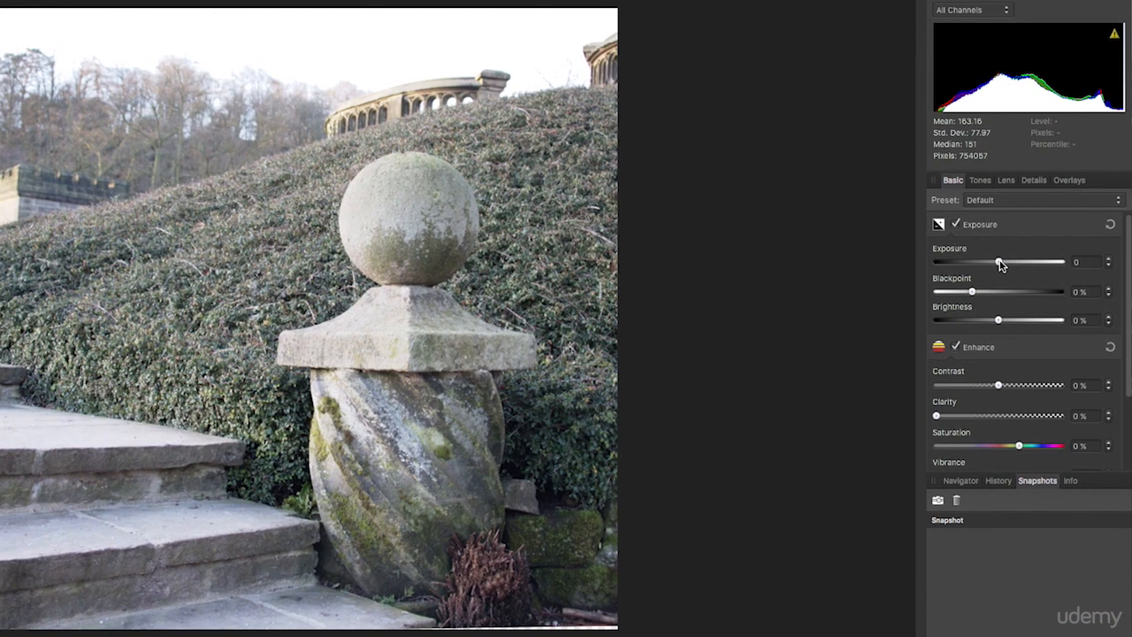
# - Adjust the master image to an exposure of -0.641, contrast of 14% and clarity of 23%
pyautogui.moveTo(1000, 263); pyautogui.dragTo(979, 265)
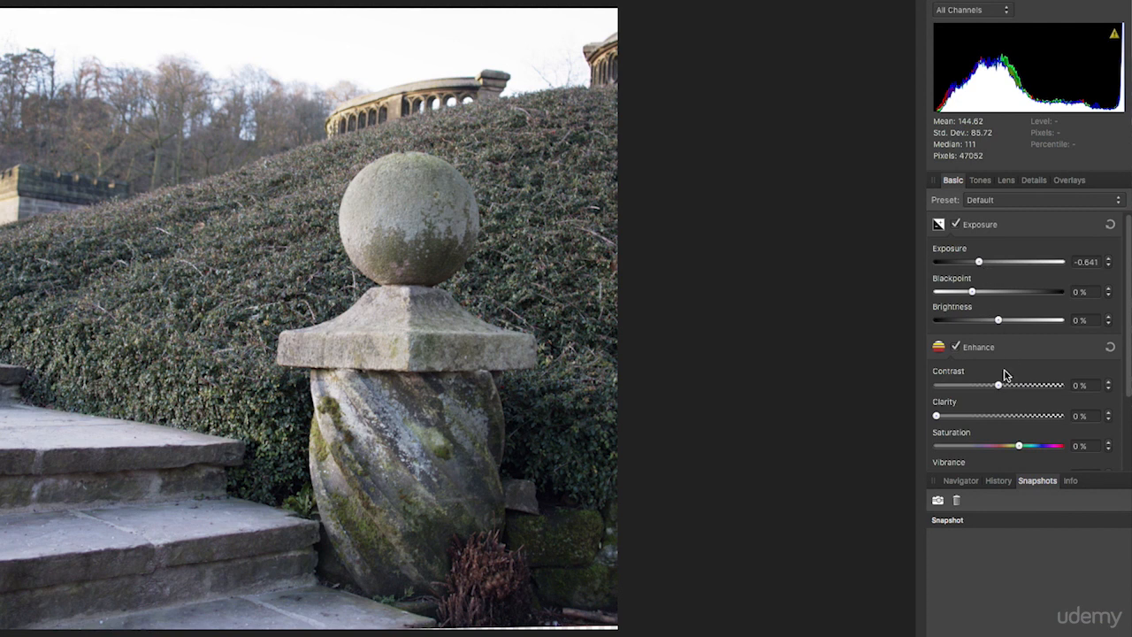
pyautogui.moveTo(998, 385); pyautogui.dragTo(1018, 390)
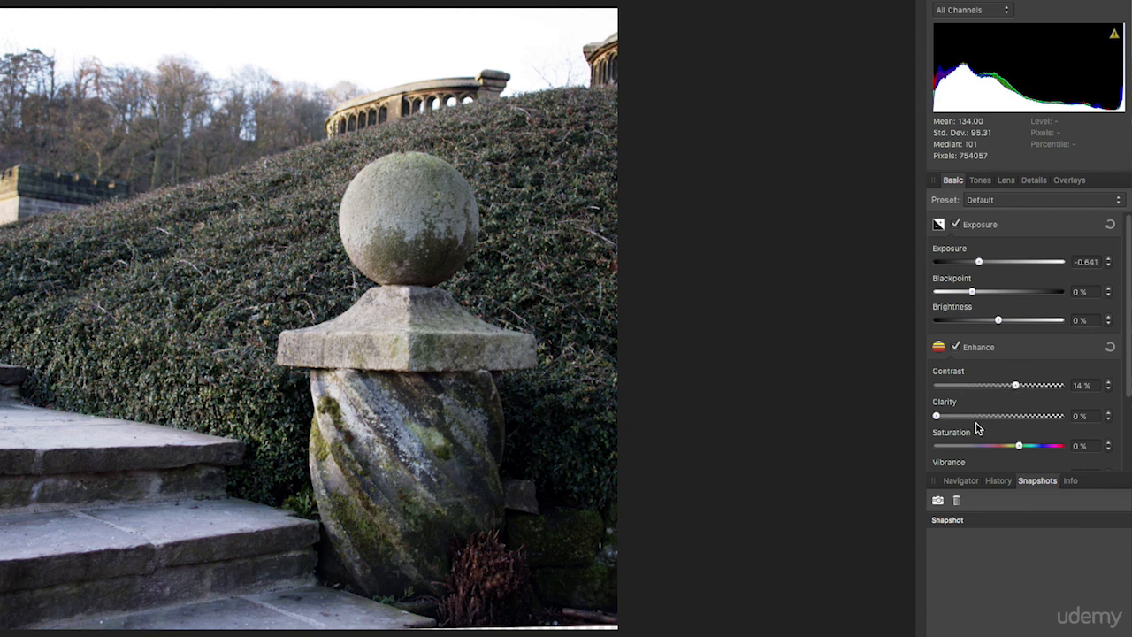
pyautogui.moveTo(935, 415); pyautogui.dragTo(967, 421)
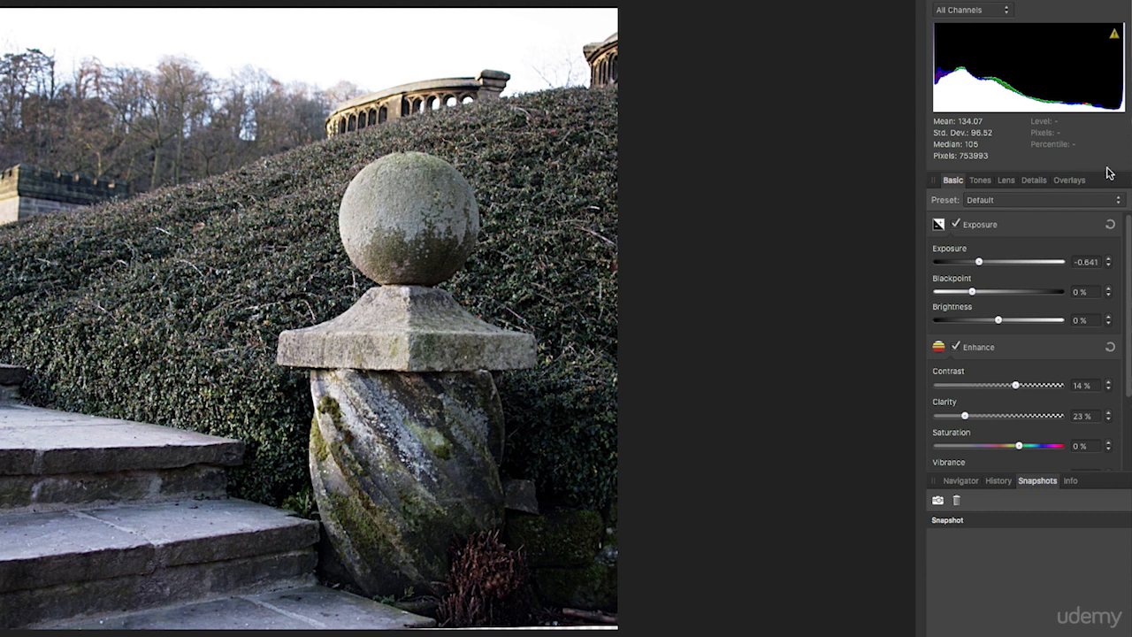
# - Enable Detail Refinement and sharpen the image with a radius of 50% and an amount of 21%
pyautogui.click(1033, 180)
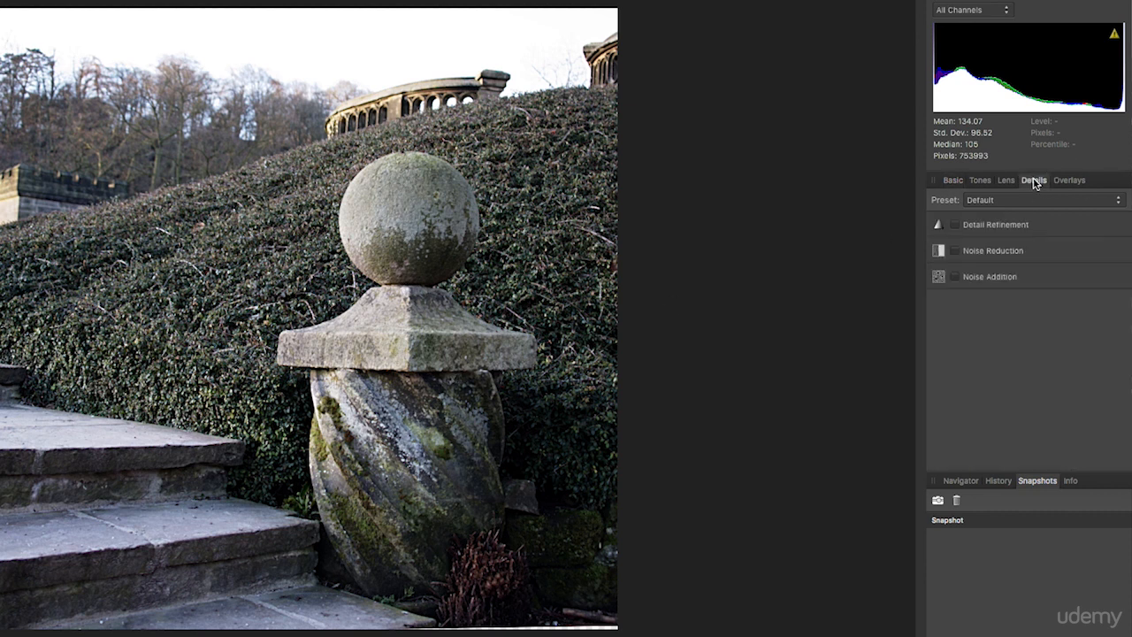
pyautogui.click(956, 224)
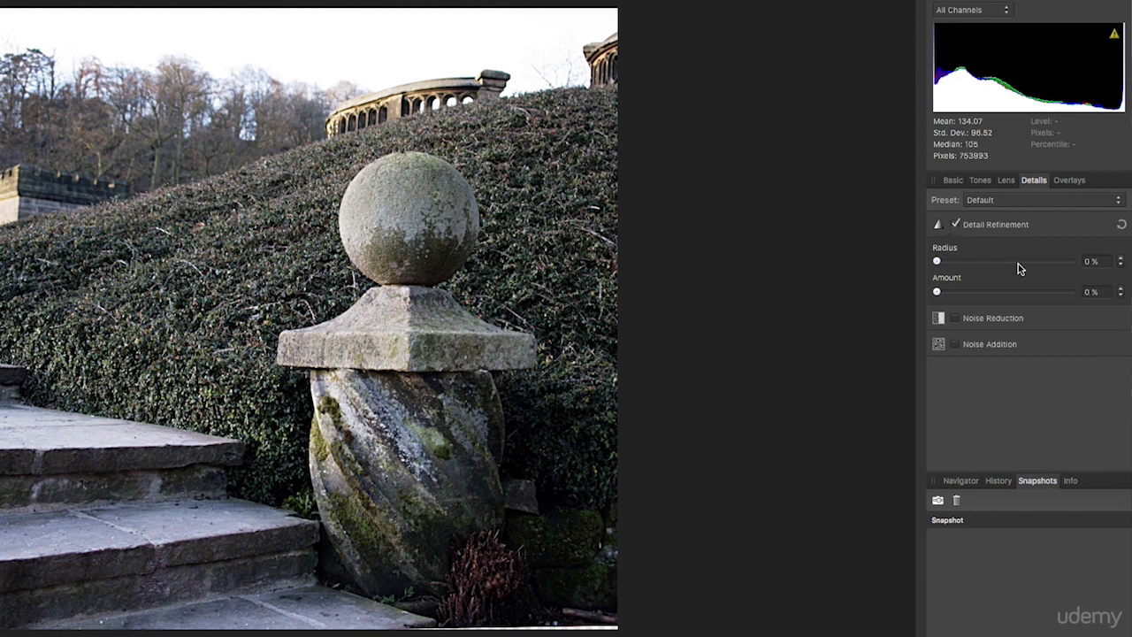
pyautogui.moveTo(1028, 265); pyautogui.dragTo(1004, 261)
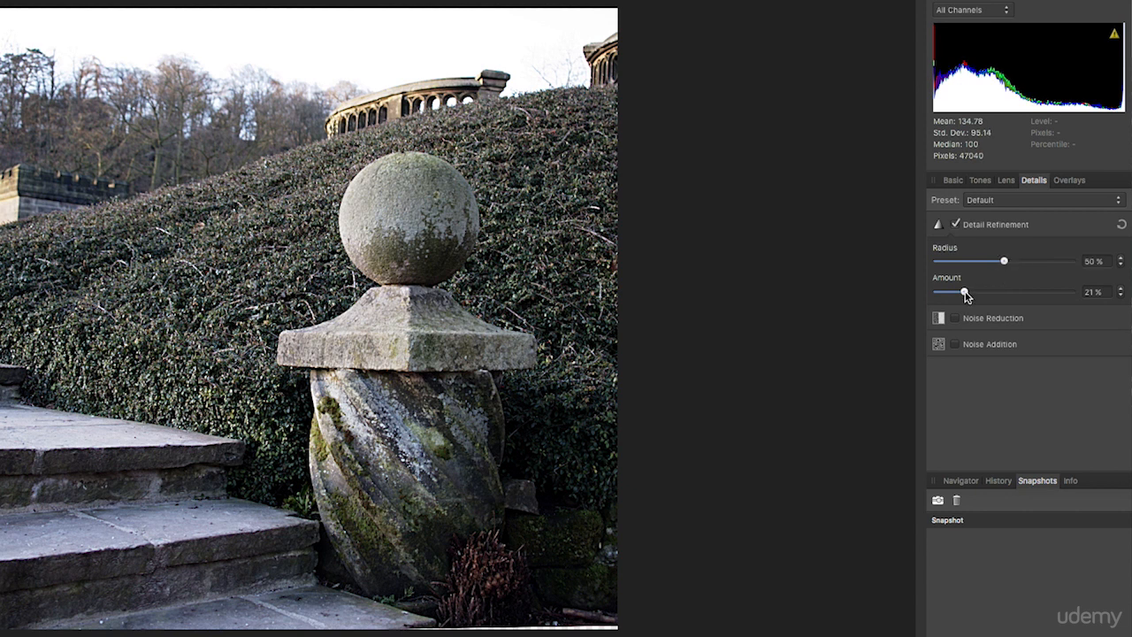
pyautogui.moveTo(965, 296); pyautogui.dragTo(966, 292)
# - Add a gradient overlay covering the sky and trees, fading out downward at the edge of the hedge
pyautogui.click(954, 181)
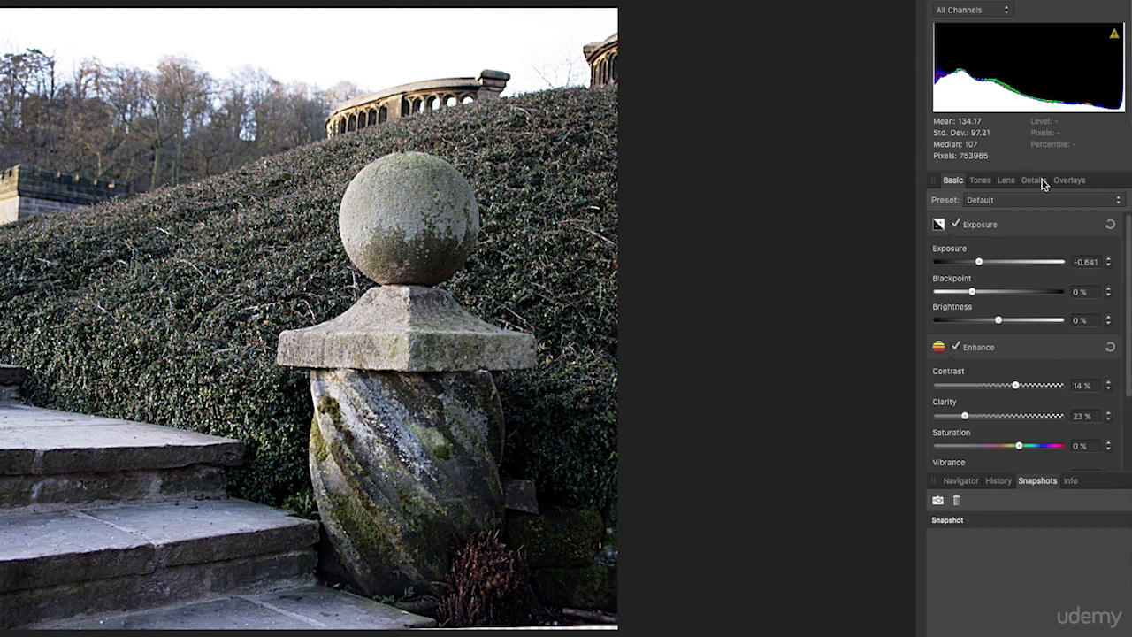
pyautogui.click(1073, 181)
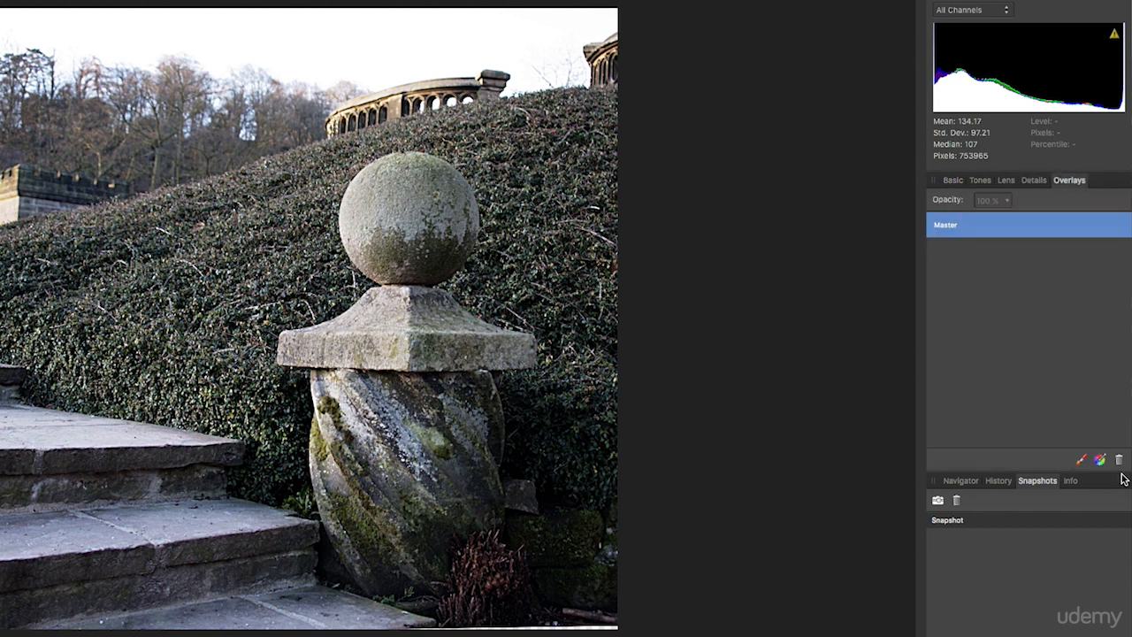
pyautogui.click(1100, 461)
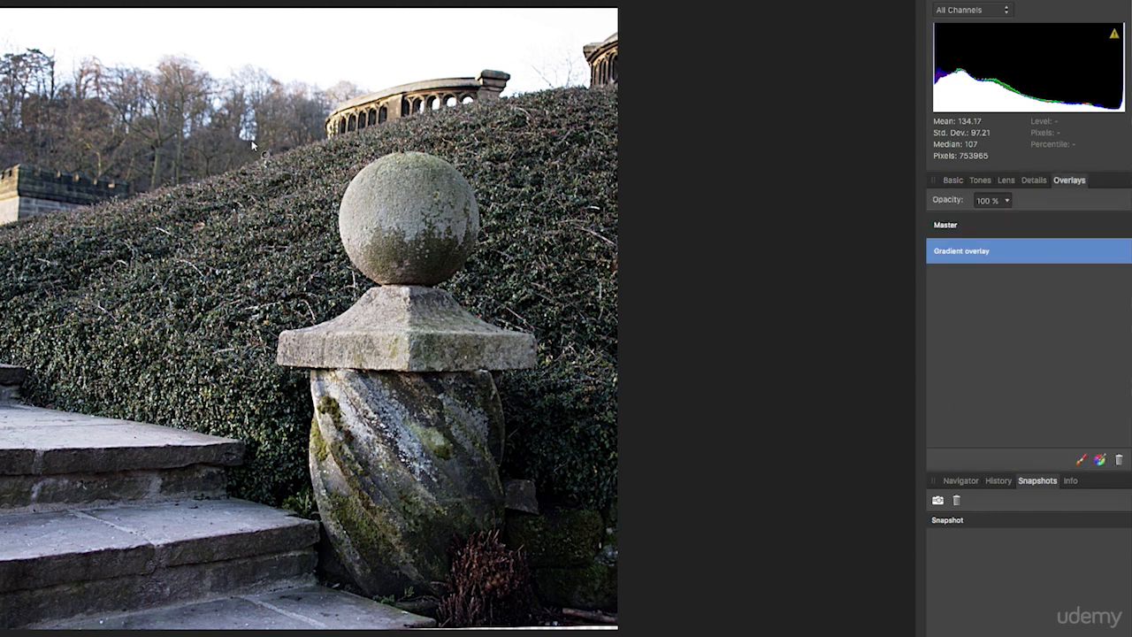
pyautogui.moveTo(240, 127); pyautogui.dragTo(248, 174)
pyautogui.moveTo(242, 125); pyautogui.dragTo(239, 84)
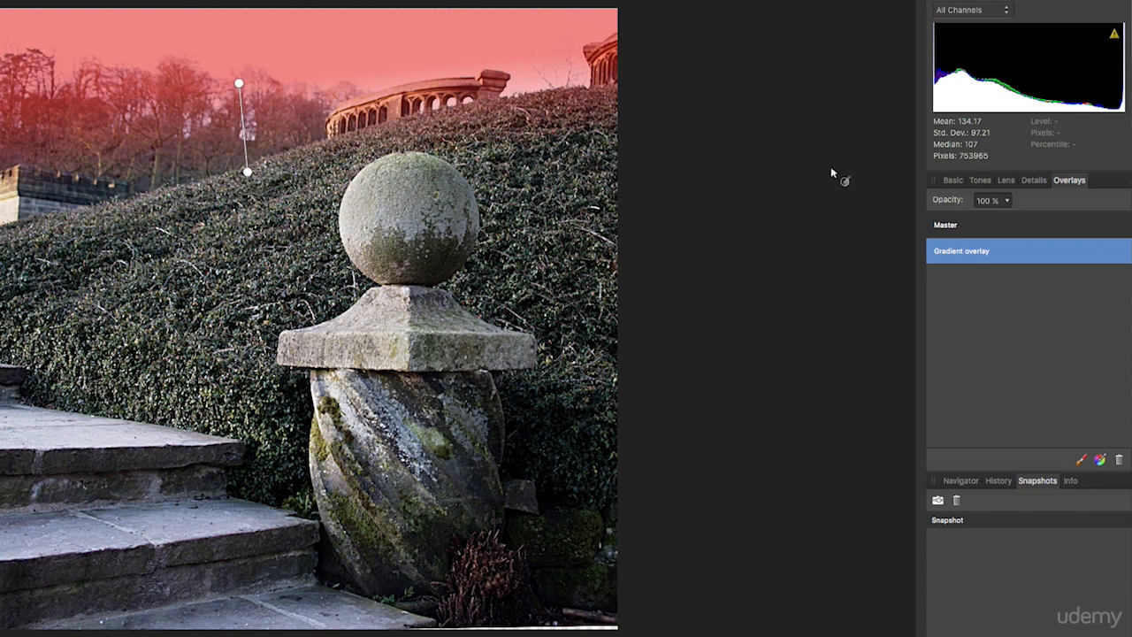
# - Darken the gradient overlay area with an exposure of -1.205 and raise its contrast to 11%
pyautogui.click(953, 179)
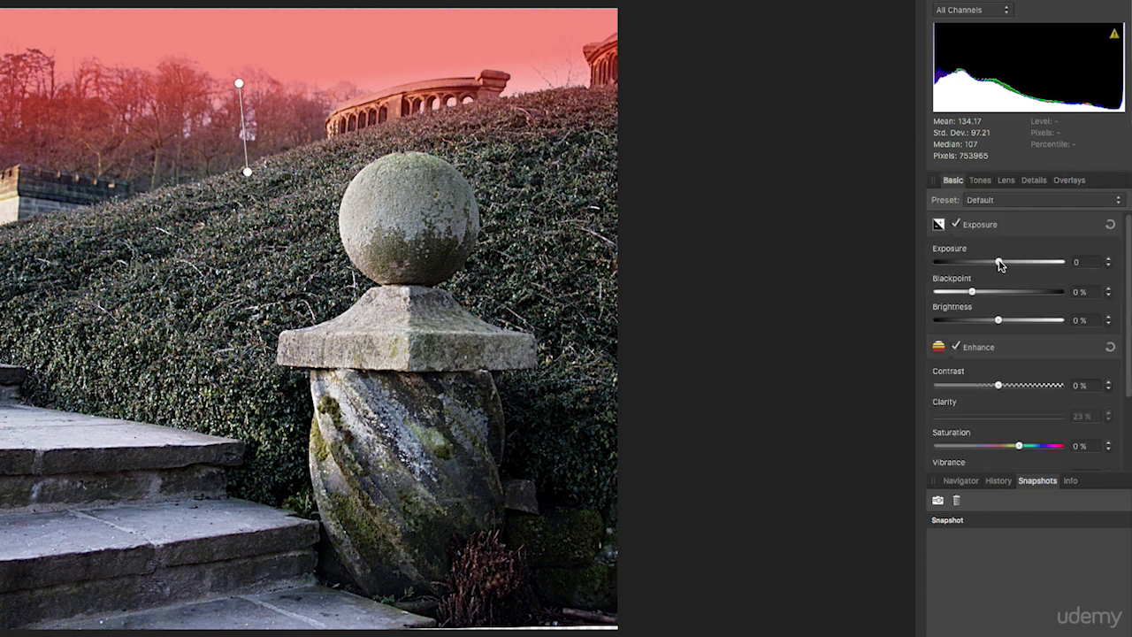
pyautogui.moveTo(999, 262); pyautogui.dragTo(963, 262)
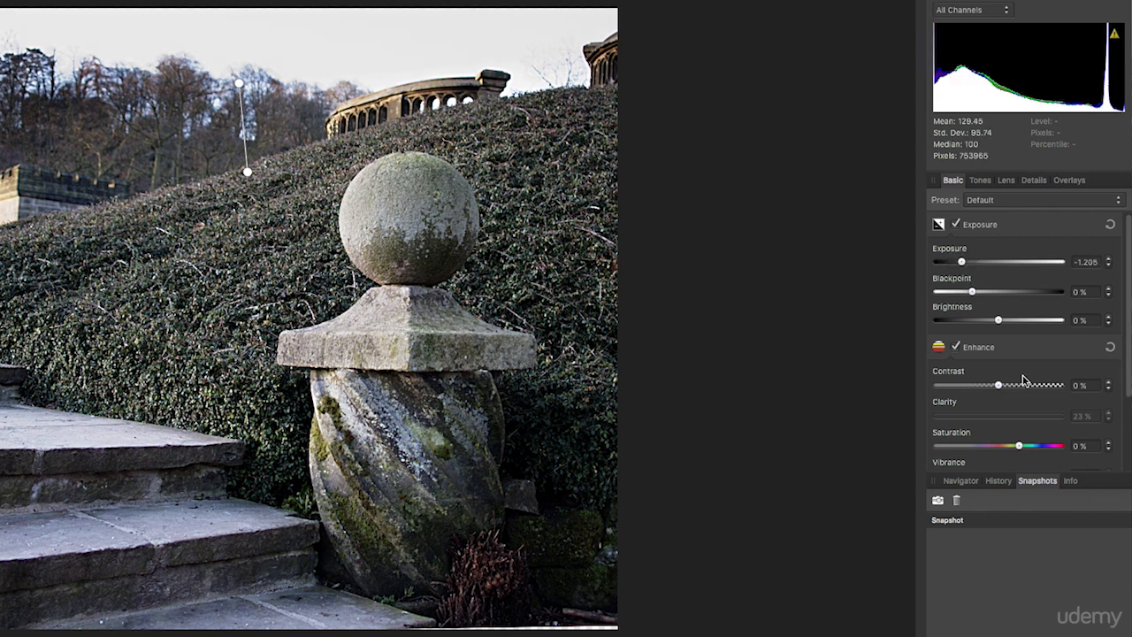
pyautogui.moveTo(999, 386); pyautogui.dragTo(1011, 387)
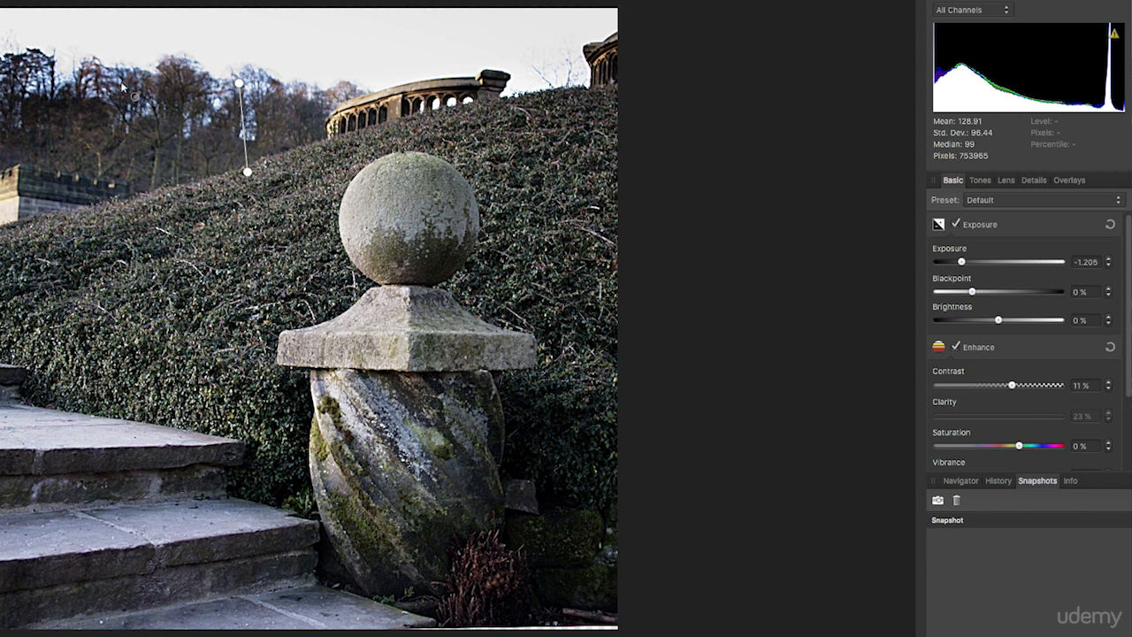
# - Enable white balance on the gradient overlay with a temperature of -52%, and set its vibrance to 4%
pyautogui.moveTo(1129, 372); pyautogui.dragTo(1122, 462)
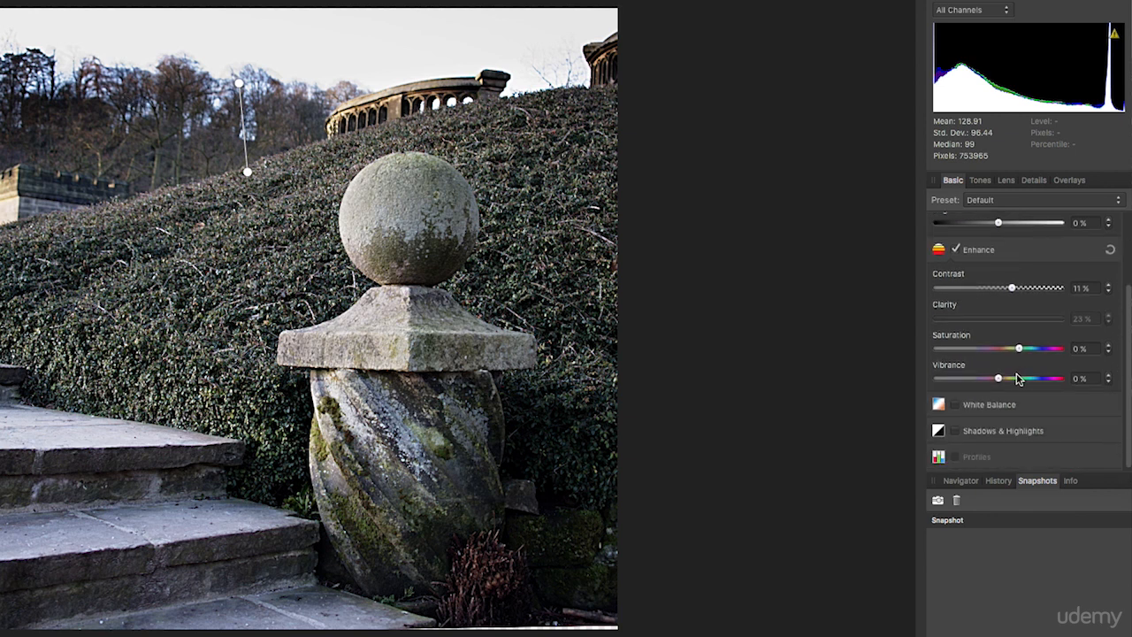
pyautogui.click(955, 405)
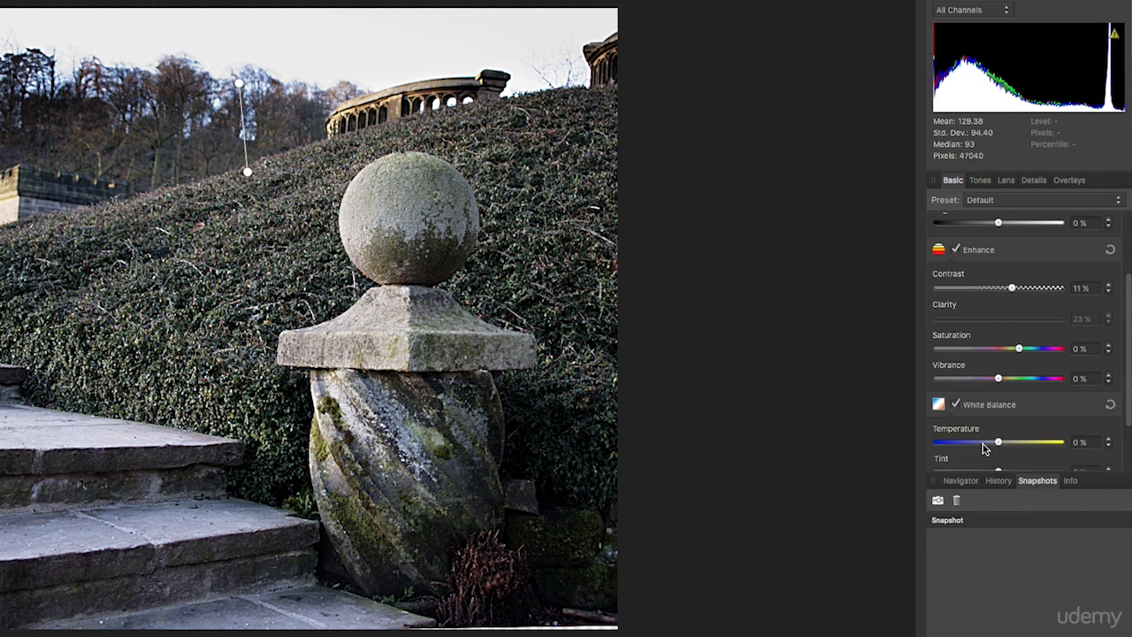
pyautogui.click(982, 443)
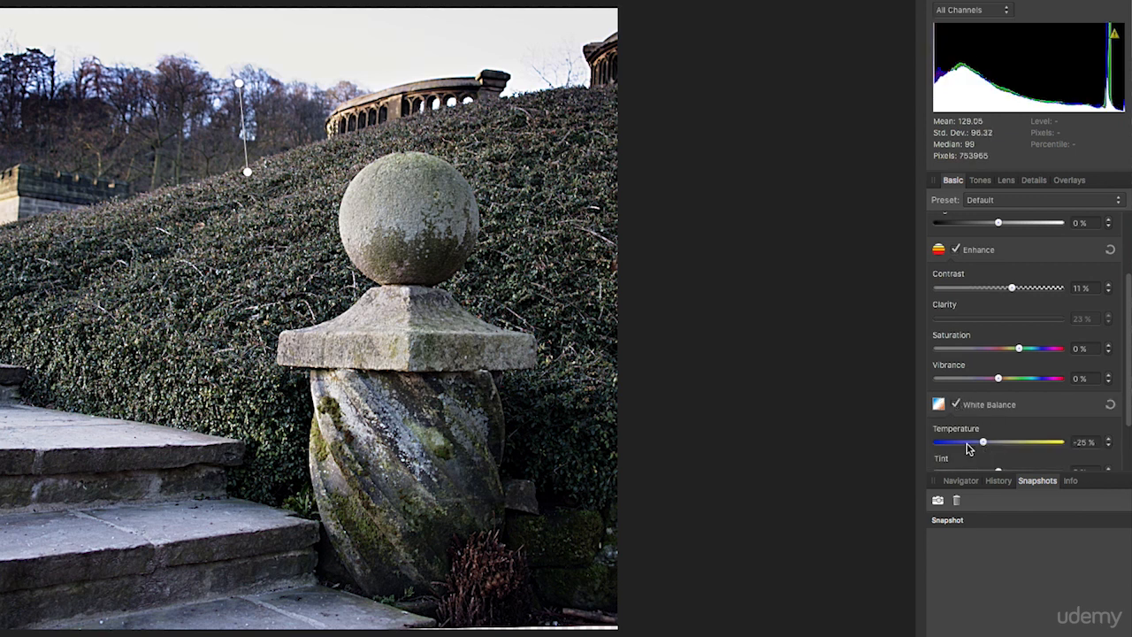
pyautogui.click(966, 443)
pyautogui.moveTo(999, 378)
pyautogui.mouseDown()
pyautogui.moveTo(1059, 380)
pyautogui.moveTo(1004, 380)
pyautogui.mouseUp()
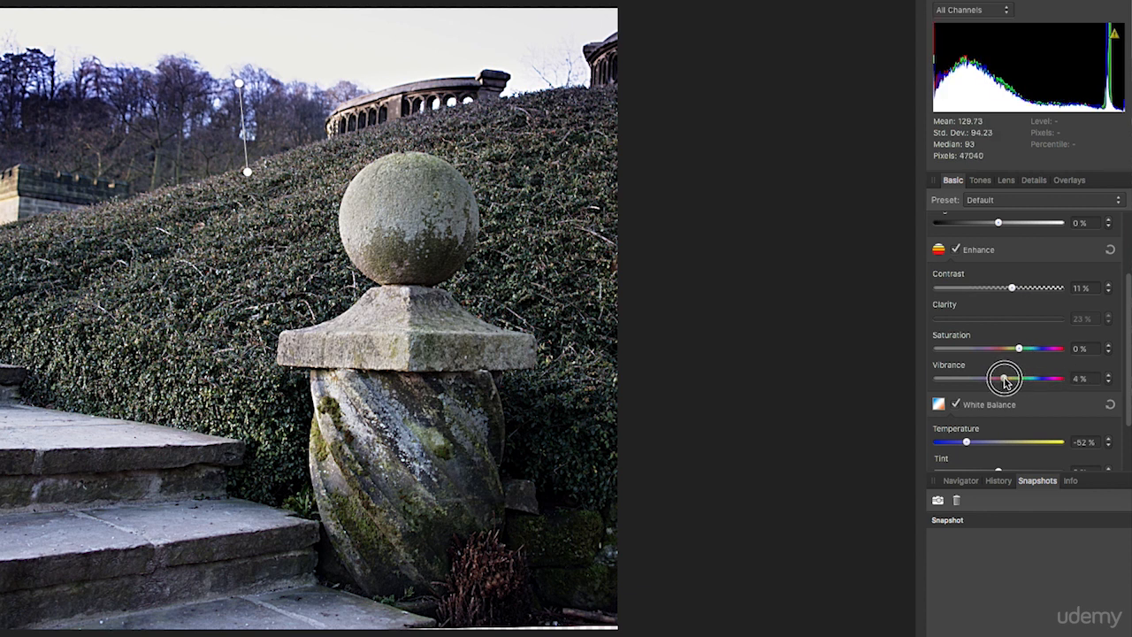
# - Select the Master overlay and set the whole image's vibrance to 44% and saturation to 28%
pyautogui.click(1071, 181)
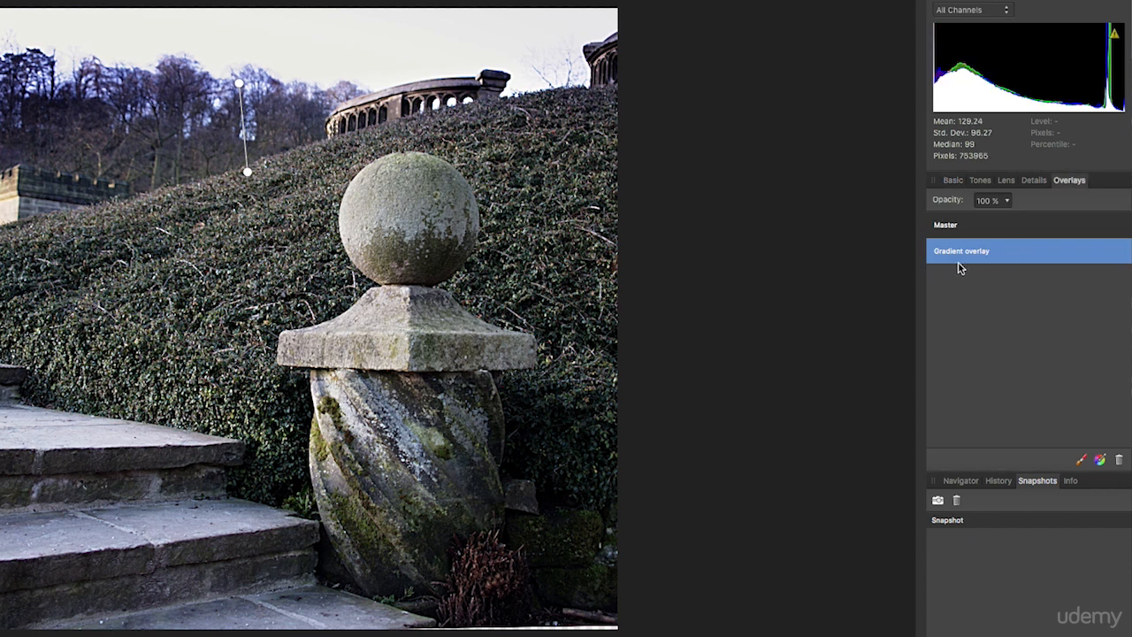
pyautogui.click(954, 227)
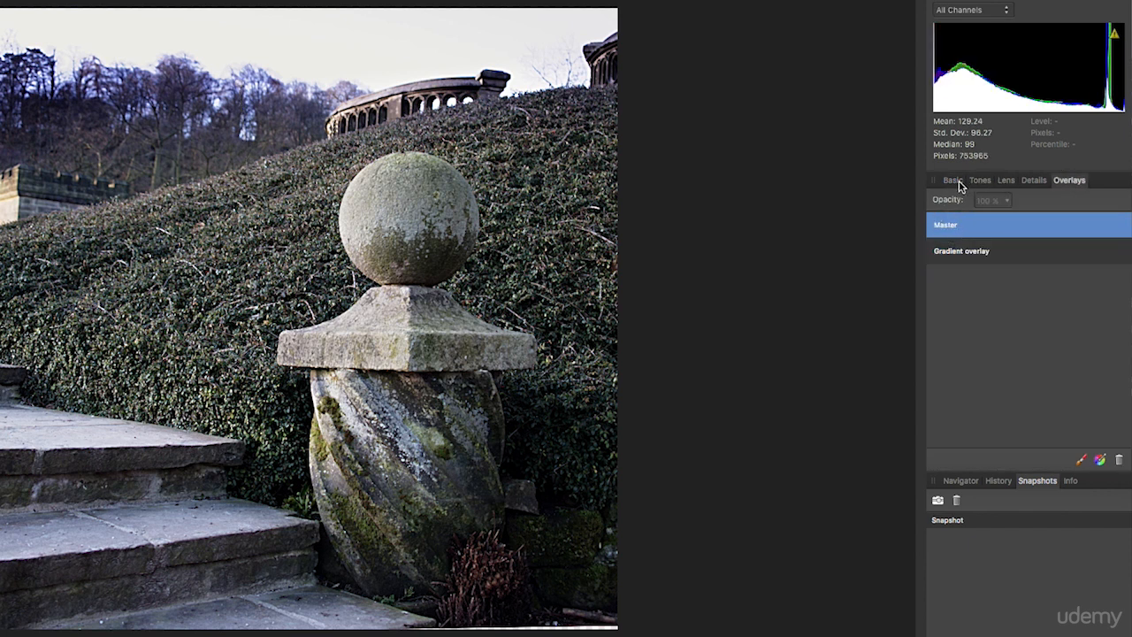
pyautogui.click(955, 181)
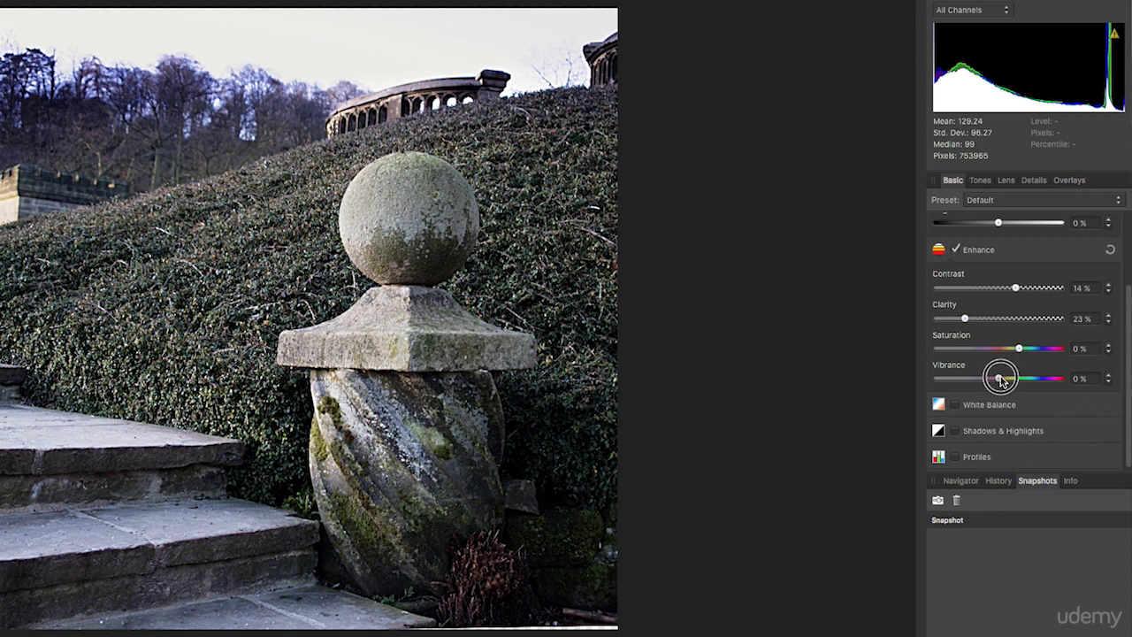
pyautogui.moveTo(1001, 381); pyautogui.dragTo(1041, 352)
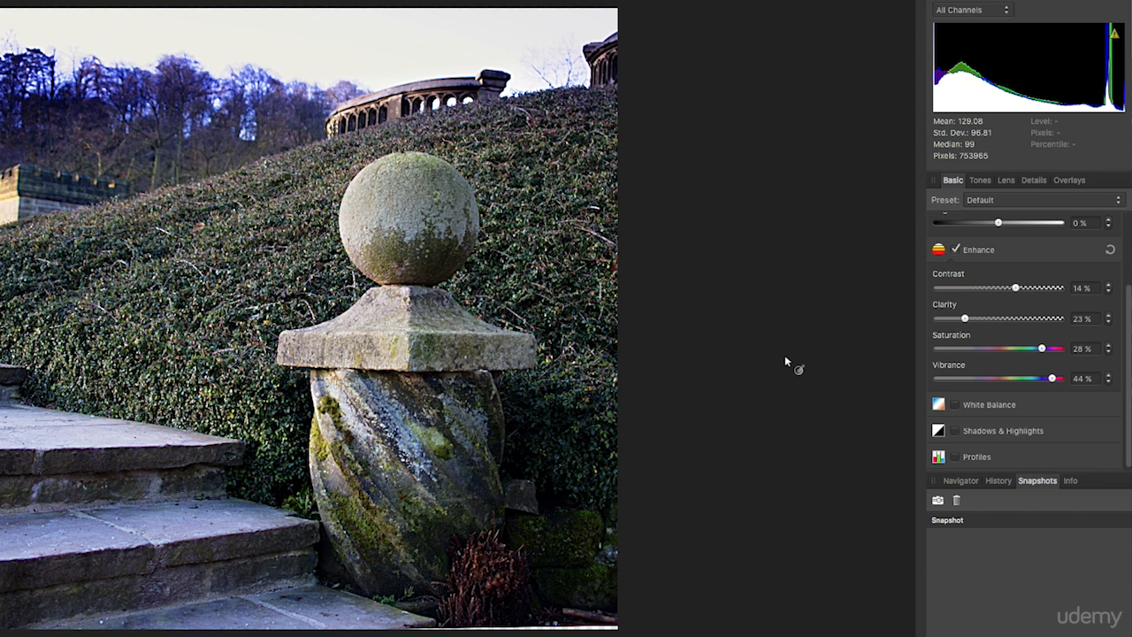
# - Convert the photo to black and white, setting Green to -115%, Blue to -3% and Yellow to 11%
pyautogui.click(983, 181)
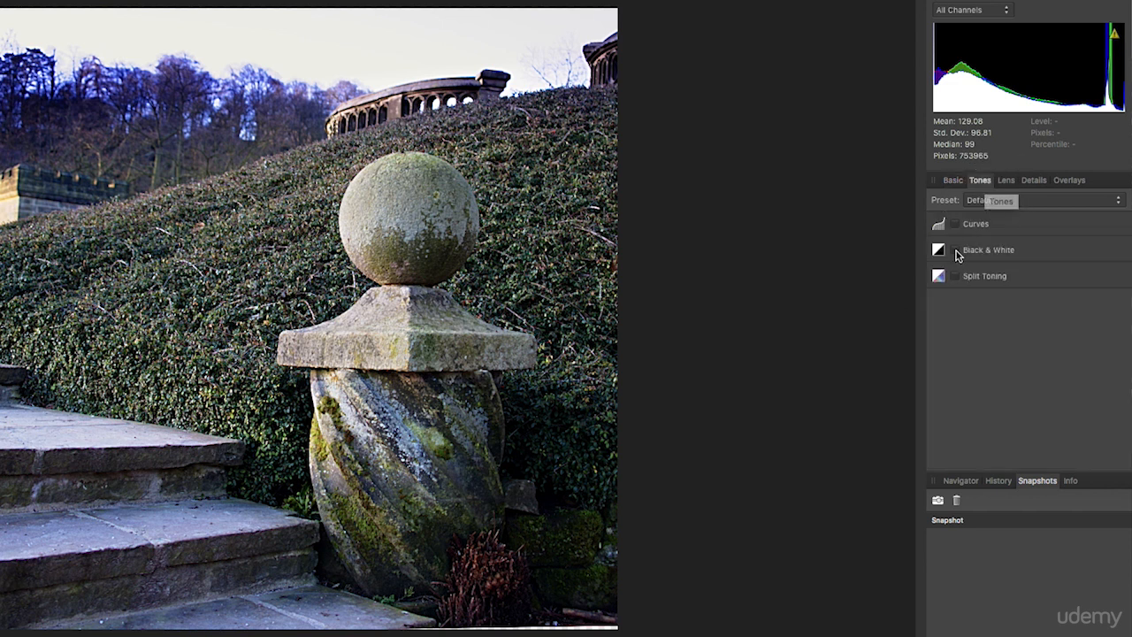
pyautogui.click(956, 251)
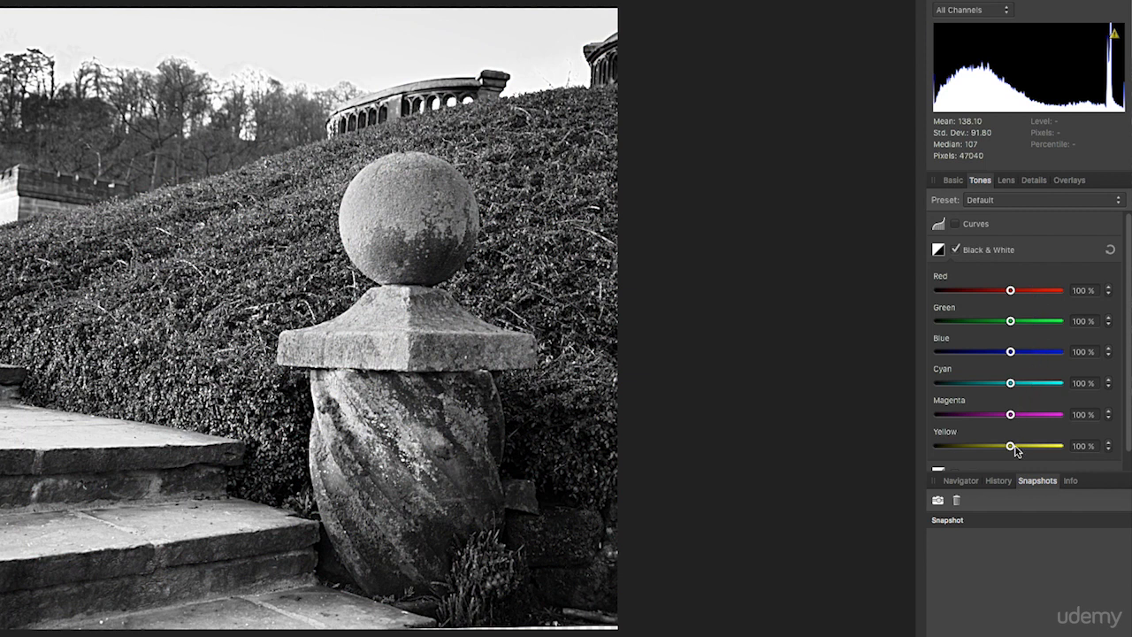
pyautogui.moveTo(1013, 324); pyautogui.dragTo(965, 356)
pyautogui.moveTo(969, 358); pyautogui.dragTo(987, 358)
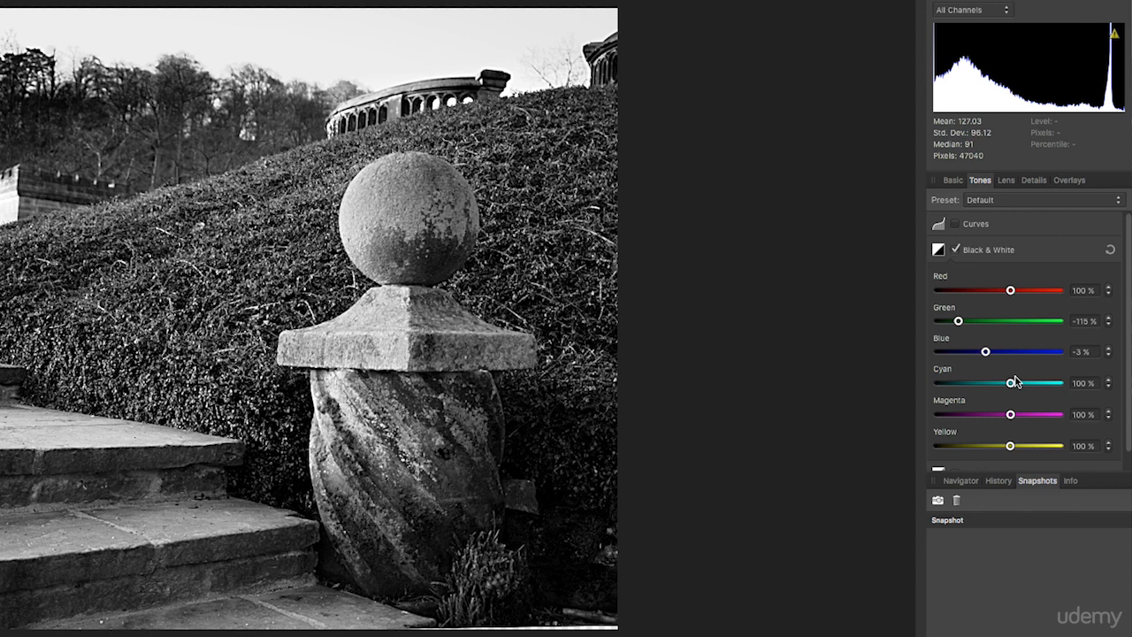
pyautogui.moveTo(1013, 449)
pyautogui.mouseDown()
pyautogui.moveTo(1029, 447)
pyautogui.moveTo(988, 450)
pyautogui.moveTo(1005, 446)
pyautogui.mouseUp()
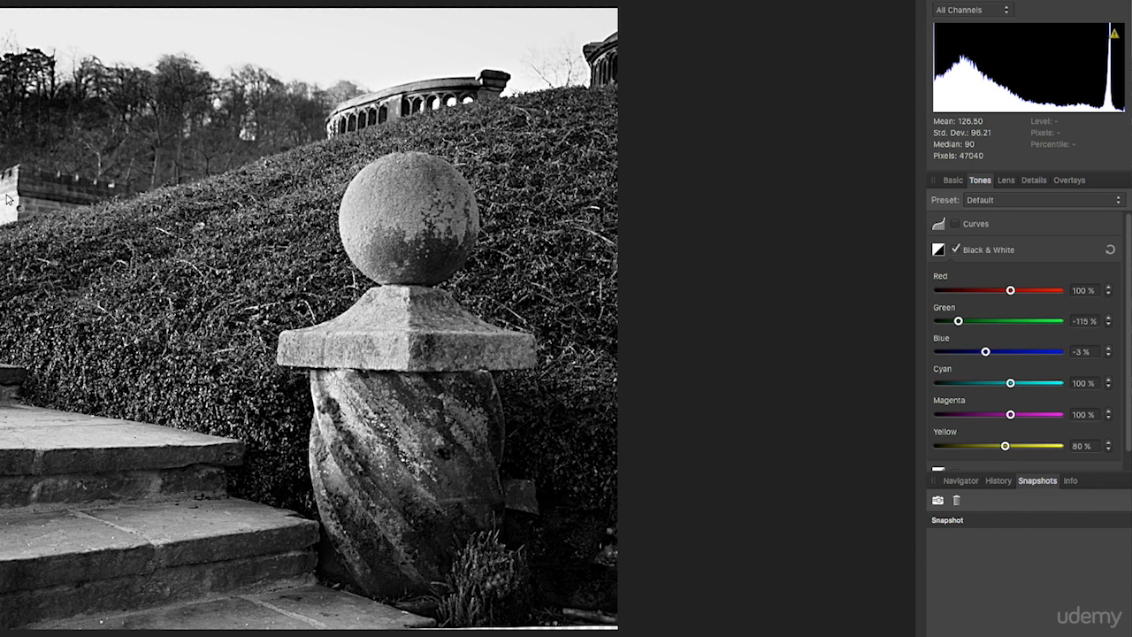
pyautogui.moveTo(1006, 447); pyautogui.dragTo(990, 448)
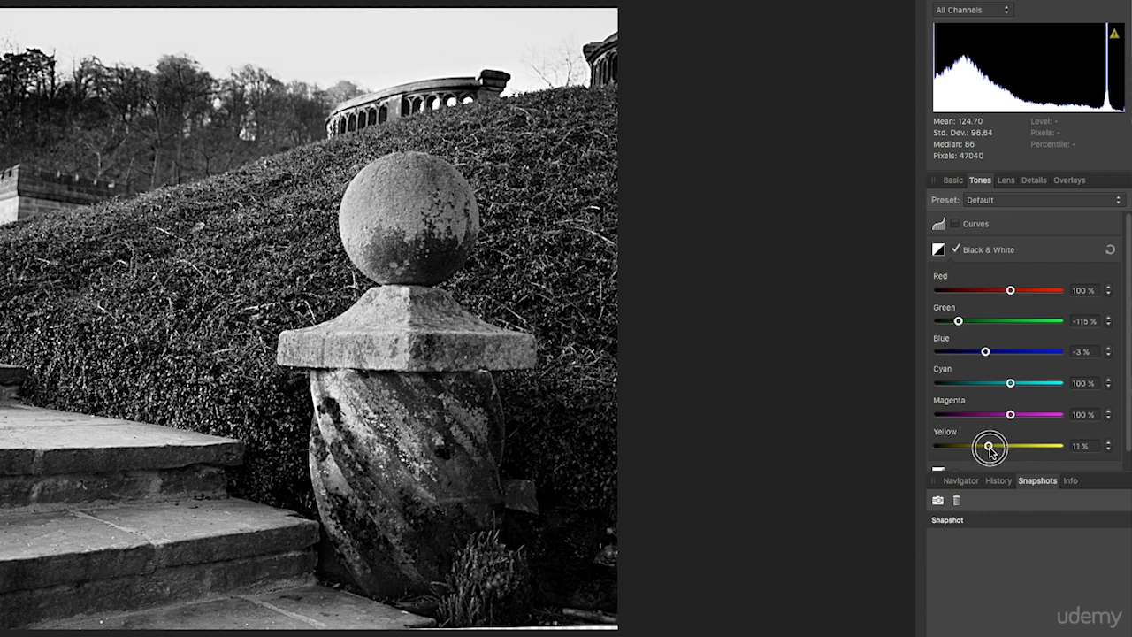
pyautogui.click(989, 448)
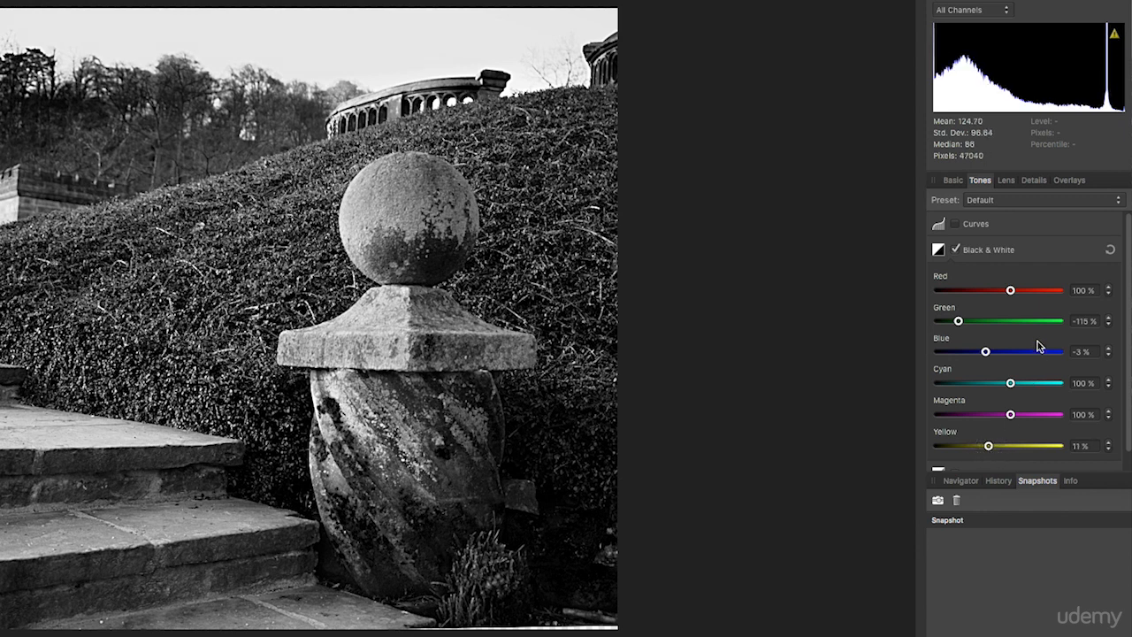
# - Raise the black and white Red value to 168% and save a snapshot of the current edit
pyautogui.moveTo(1011, 292)
pyautogui.mouseDown()
pyautogui.moveTo(1033, 293)
pyautogui.moveTo(1006, 299)
pyautogui.moveTo(1021, 296)
pyautogui.mouseUp()
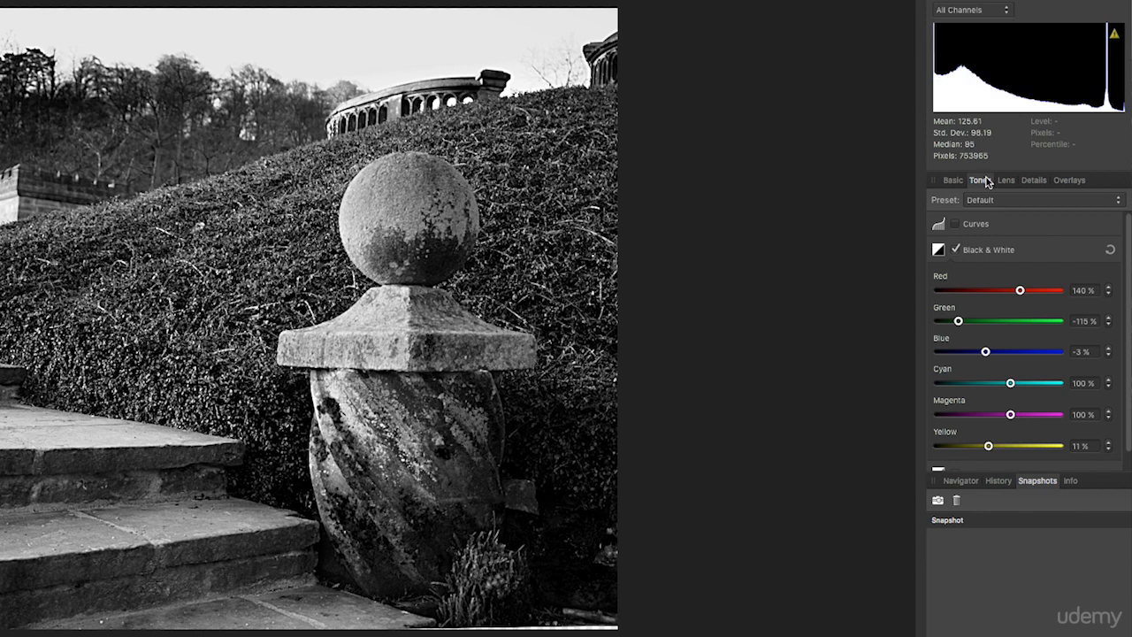
pyautogui.moveTo(1022, 293); pyautogui.dragTo(1028, 295)
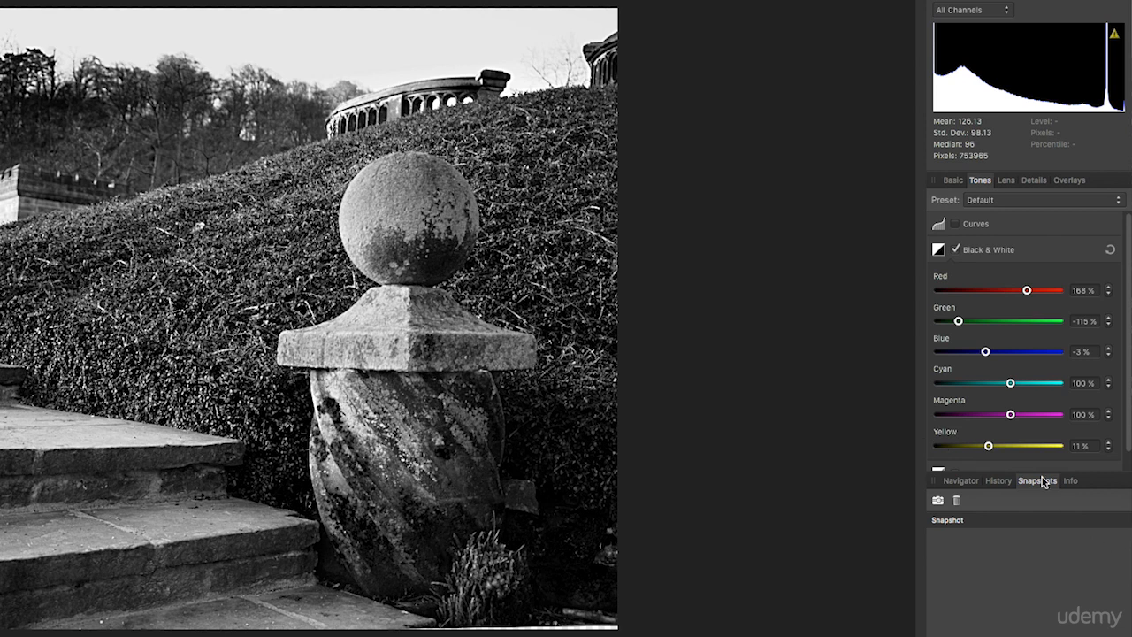
pyautogui.click(939, 501)
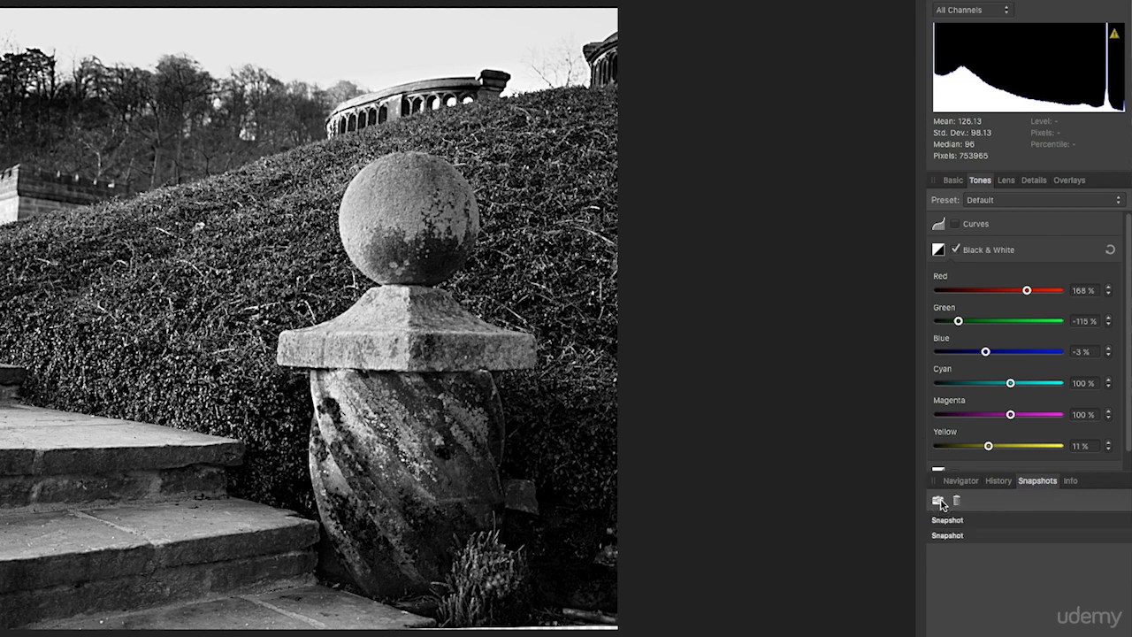
# - Replace black and white with split toning: highlights hue 173.4° and saturation 73%, shadows saturation 15%, balance 57%
pyautogui.click(957, 250)
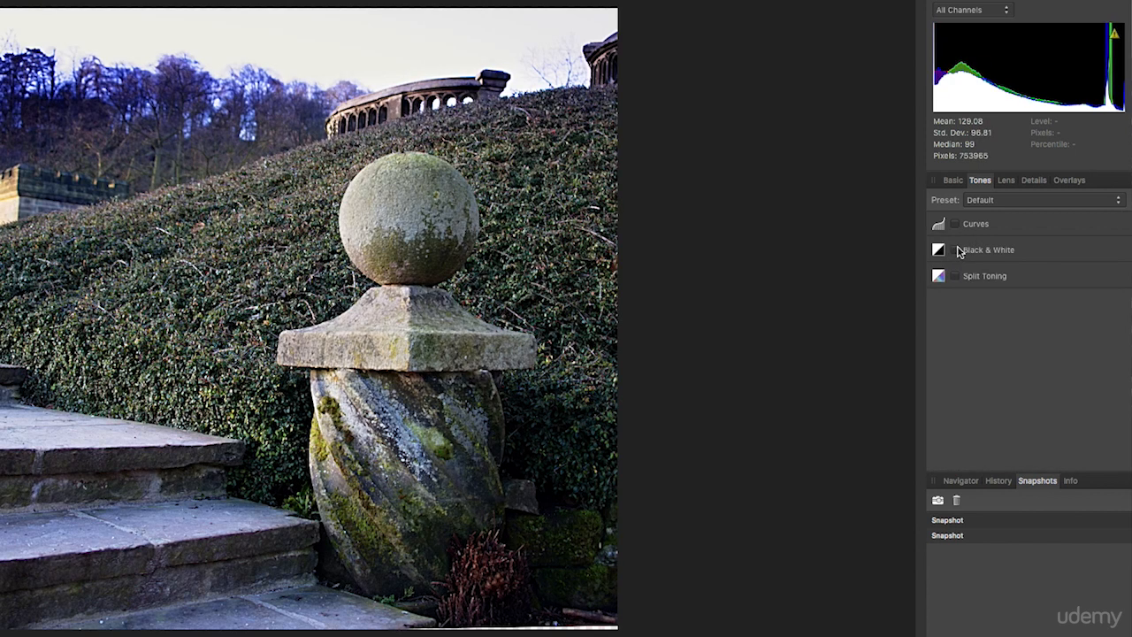
pyautogui.click(956, 276)
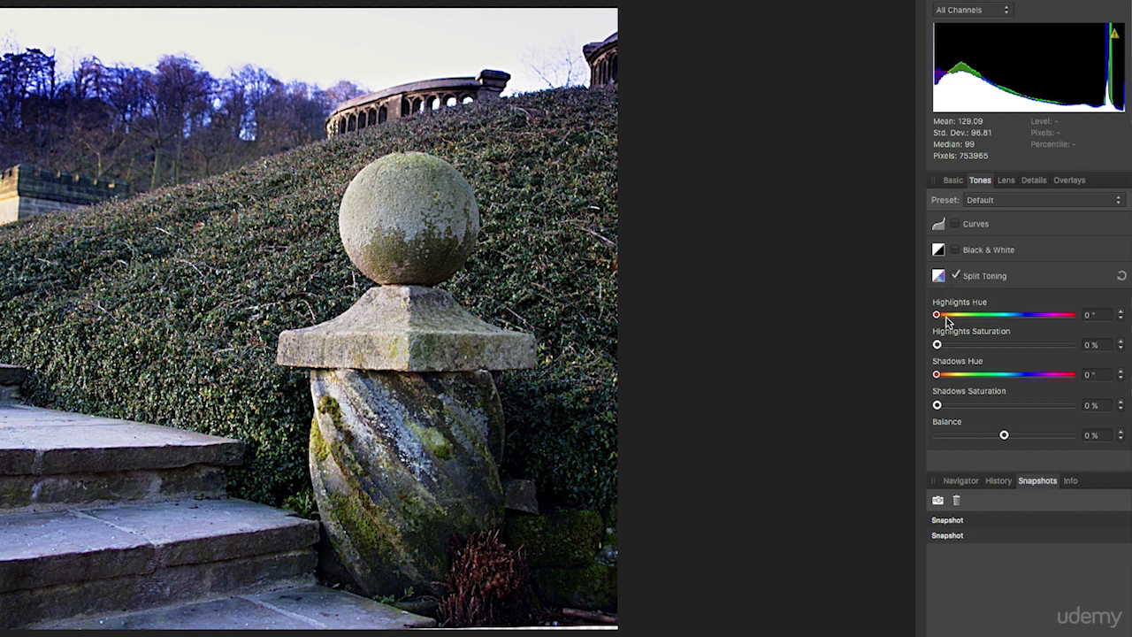
pyautogui.moveTo(938, 315); pyautogui.dragTo(1010, 314)
pyautogui.moveTo(938, 346); pyautogui.dragTo(1002, 323)
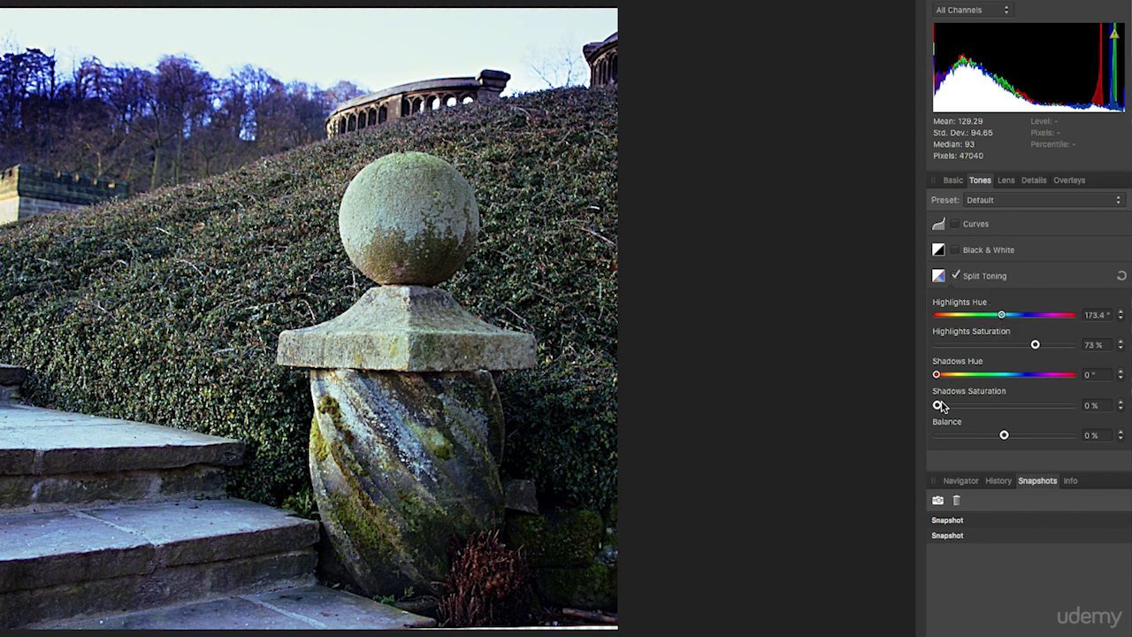
pyautogui.moveTo(940, 407); pyautogui.dragTo(1070, 436)
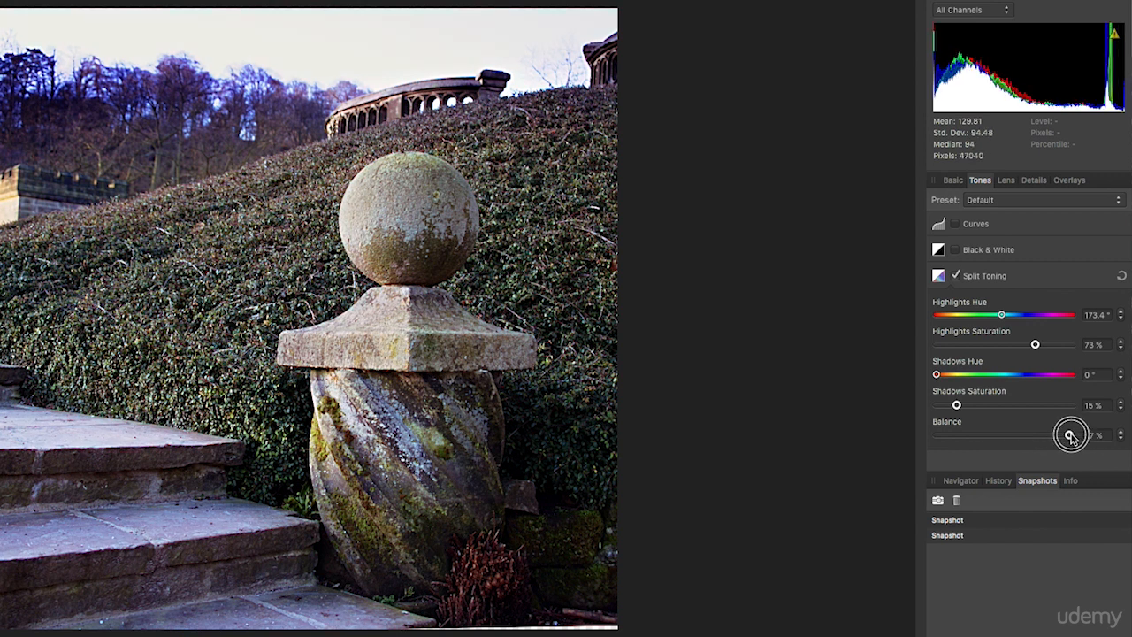
pyautogui.moveTo(1070, 436); pyautogui.dragTo(1041, 437)
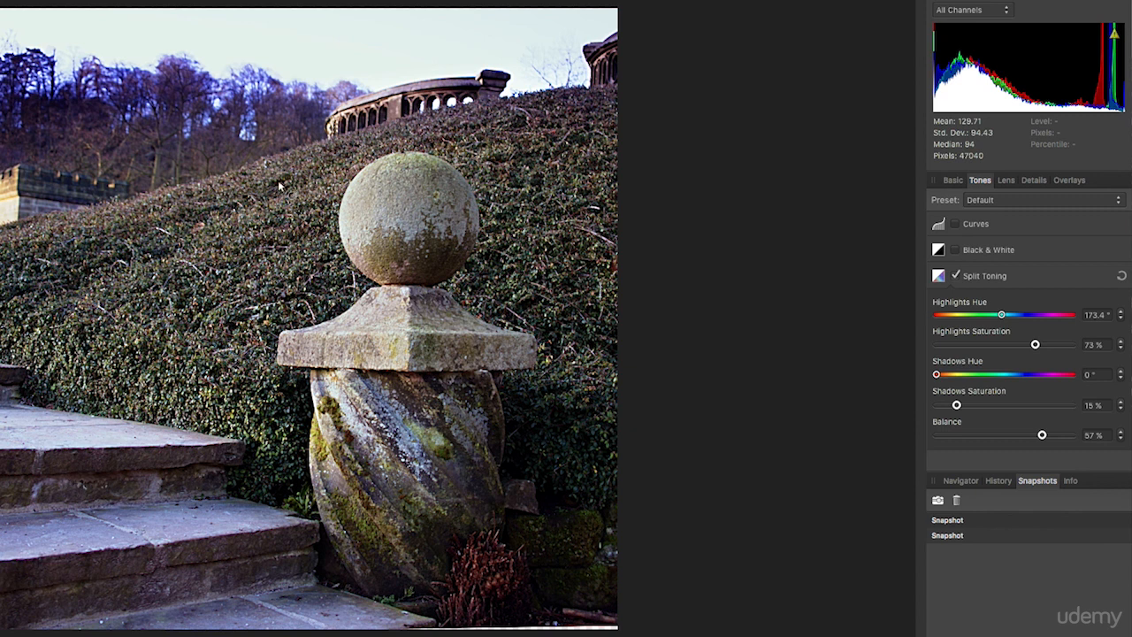
# - Add a brush overlay and paint it over the hedge and stone steps on the photo's left side
pyautogui.click(1078, 183)
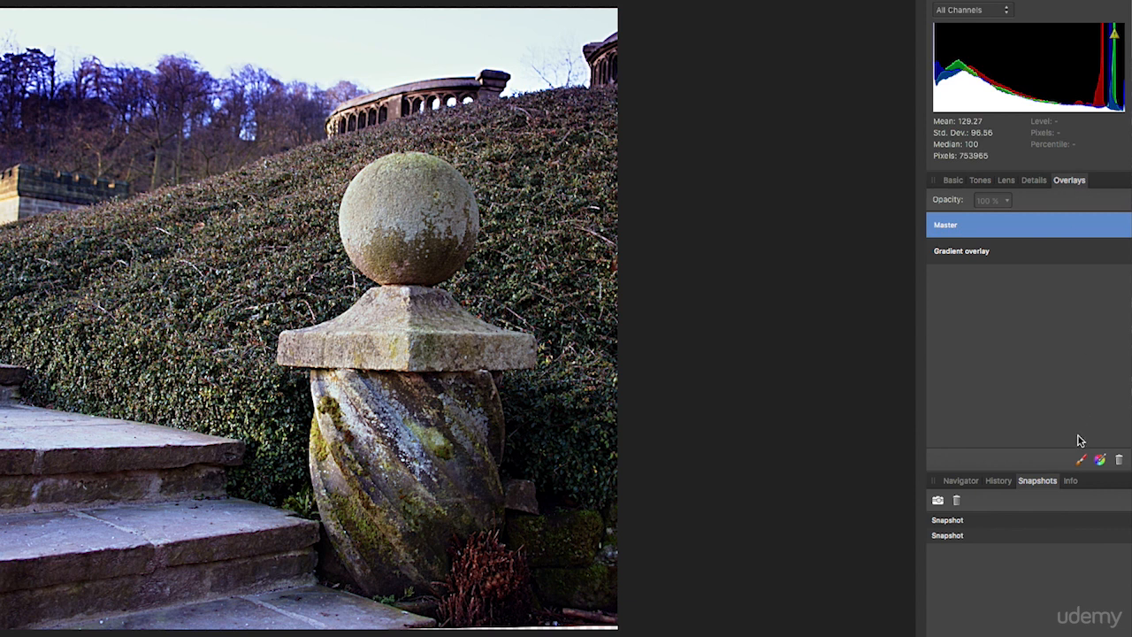
pyautogui.click(1082, 462)
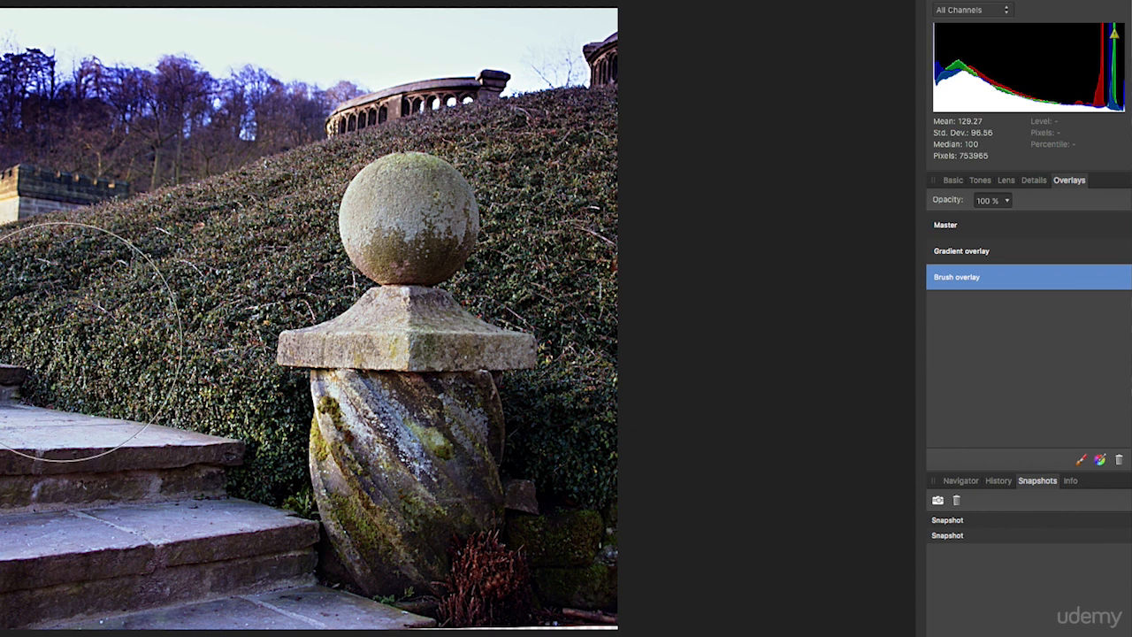
pyautogui.moveTo(110, 333)
pyautogui.mouseDown()
pyautogui.moveTo(49, 319)
pyautogui.moveTo(134, 312)
pyautogui.moveTo(42, 299)
pyautogui.moveTo(167, 290)
pyautogui.moveTo(138, 303)
pyautogui.moveTo(263, 252)
pyautogui.moveTo(131, 334)
pyautogui.moveTo(124, 358)
pyautogui.moveTo(182, 372)
pyautogui.moveTo(93, 331)
pyautogui.moveTo(16, 241)
pyautogui.moveTo(53, 261)
pyautogui.moveTo(280, 249)
pyautogui.moveTo(229, 238)
pyautogui.moveTo(136, 280)
pyautogui.moveTo(77, 323)
pyautogui.moveTo(62, 438)
pyautogui.moveTo(82, 394)
pyautogui.moveTo(18, 439)
pyautogui.moveTo(33, 558)
pyautogui.moveTo(76, 609)
pyautogui.moveTo(185, 631)
pyautogui.moveTo(40, 587)
pyautogui.moveTo(69, 288)
pyautogui.moveTo(8, 285)
pyautogui.moveTo(17, 292)
pyautogui.moveTo(36, 264)
pyautogui.moveTo(43, 288)
pyautogui.moveTo(236, 325)
pyautogui.moveTo(225, 277)
pyautogui.moveTo(11, 437)
pyautogui.moveTo(61, 580)
pyautogui.moveTo(138, 628)
pyautogui.moveTo(42, 372)
pyautogui.mouseUp()
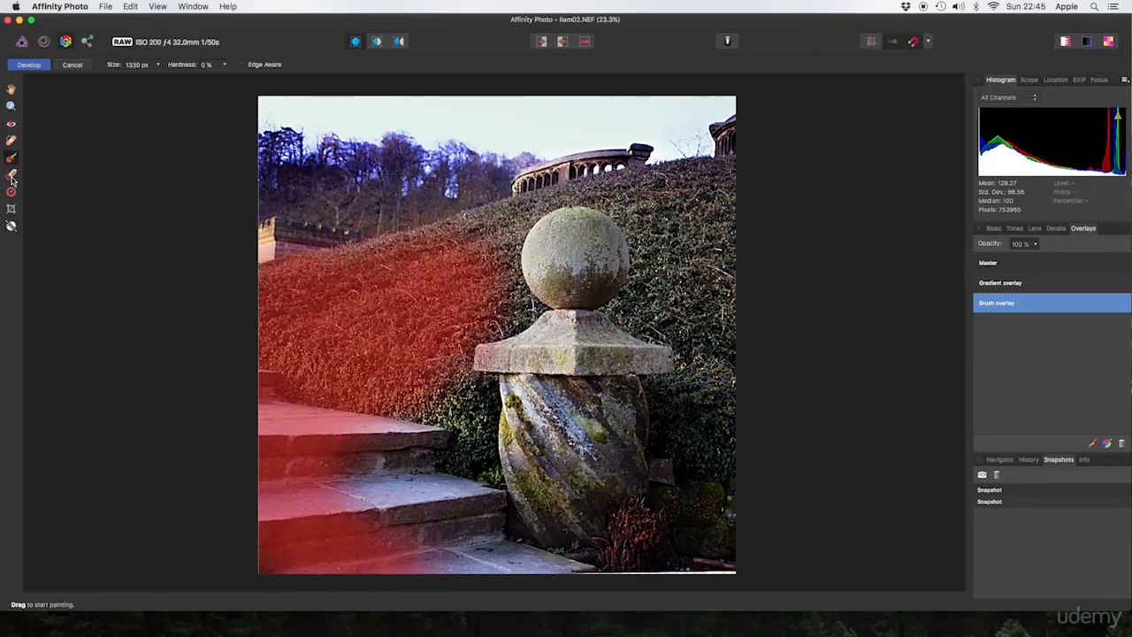
# - Erase the brush overlay from the hedge beside the pillar with a 1330 px eraser at 0% hardness
pyautogui.click(11, 176)
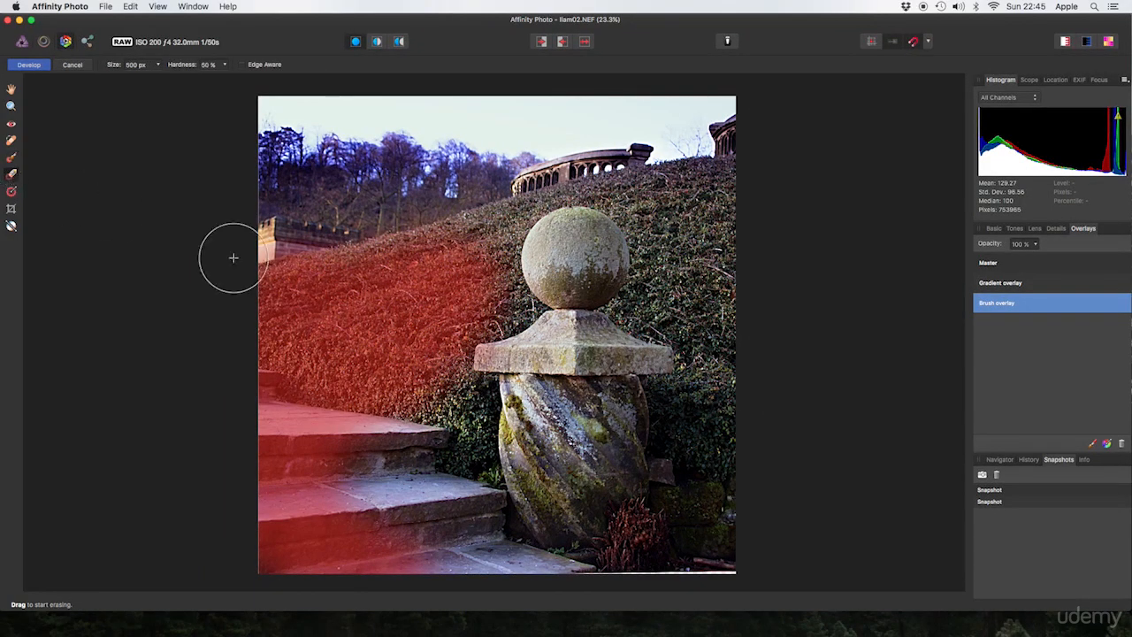
pyautogui.press(']')
pyautogui.press(']')
pyautogui.press(']')
pyautogui.press(']')
pyautogui.press(']')
pyautogui.press(']')
pyautogui.press(']')
pyautogui.press(']')
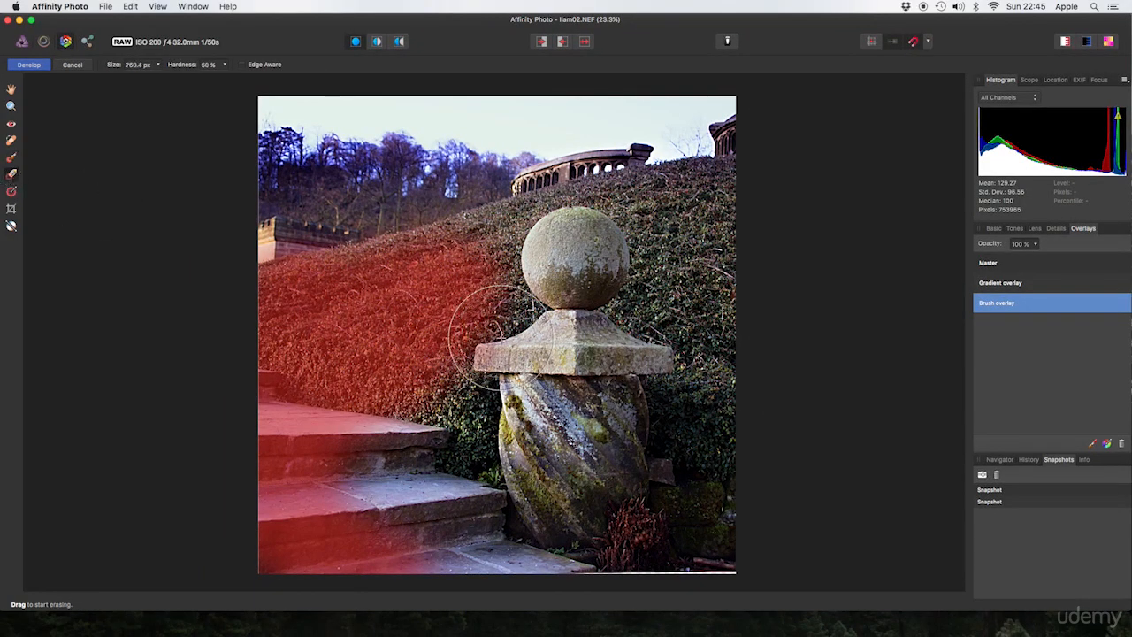
pyautogui.click(224, 65)
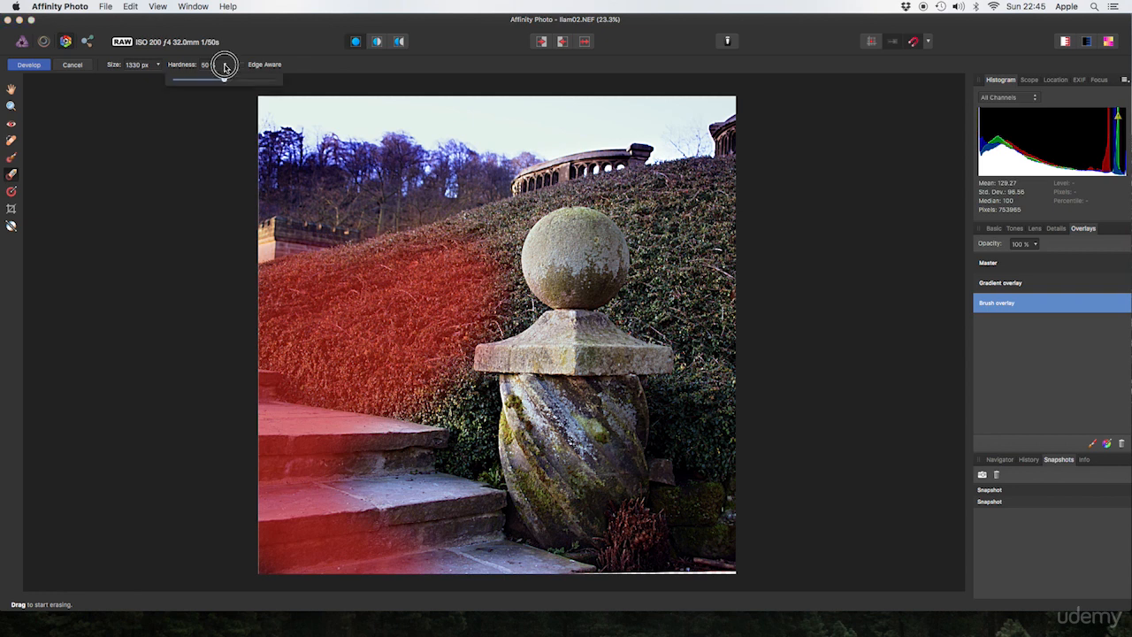
pyautogui.moveTo(222, 79); pyautogui.dragTo(175, 82)
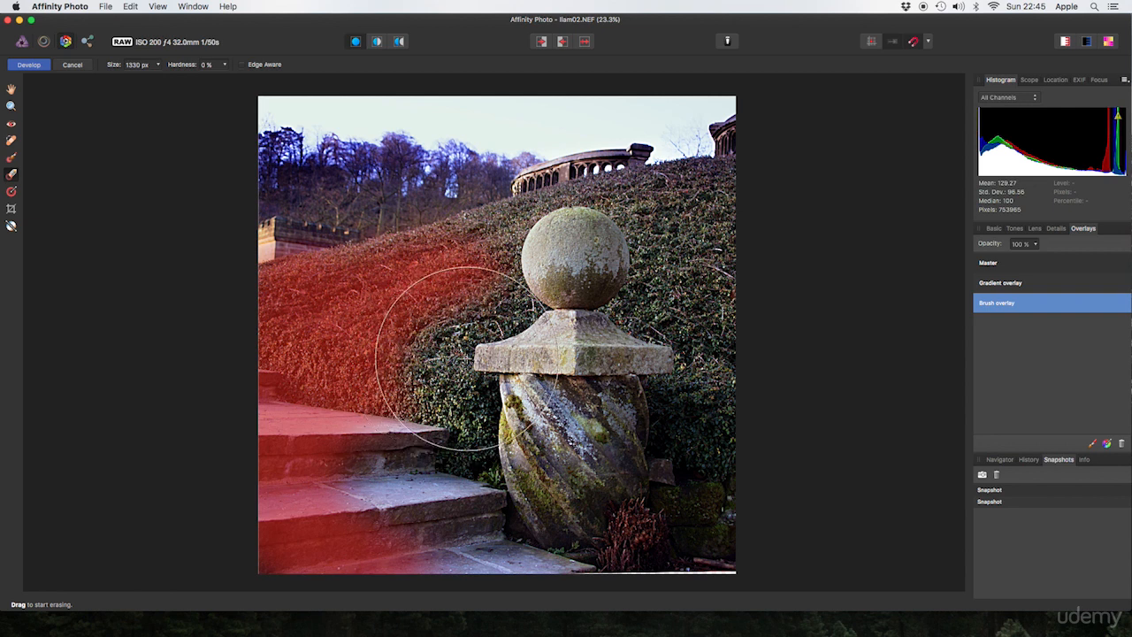
# - Darken the brushed hedge and steps with an exposure of -1.039 and a blackpoint of 1%
pyautogui.click(994, 229)
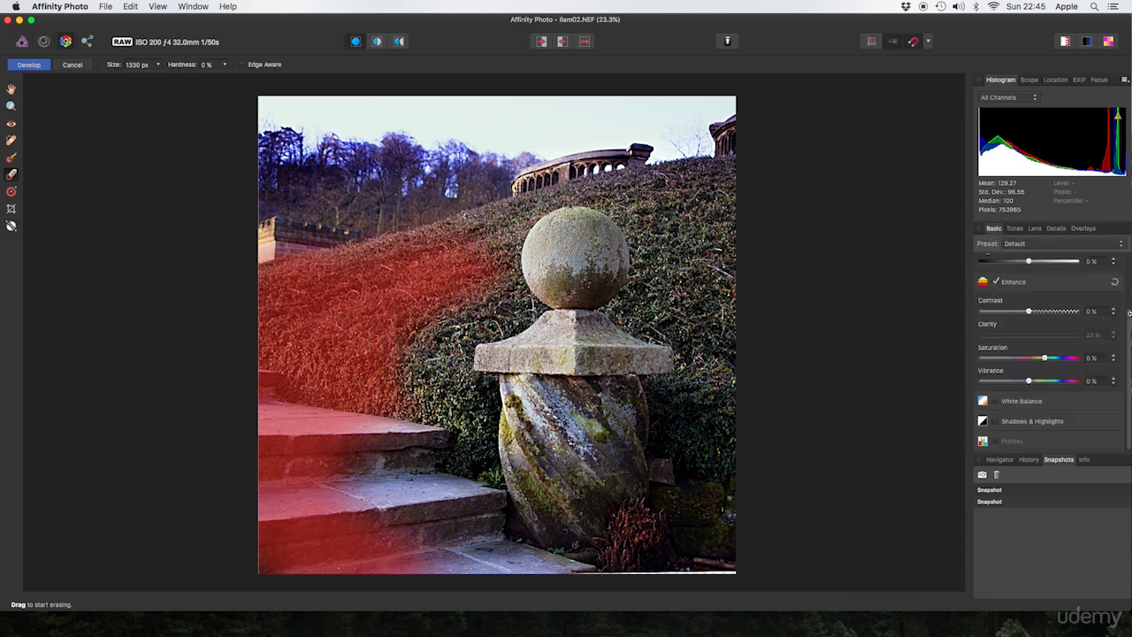
pyautogui.moveTo(1129, 321); pyautogui.dragTo(1125, 255)
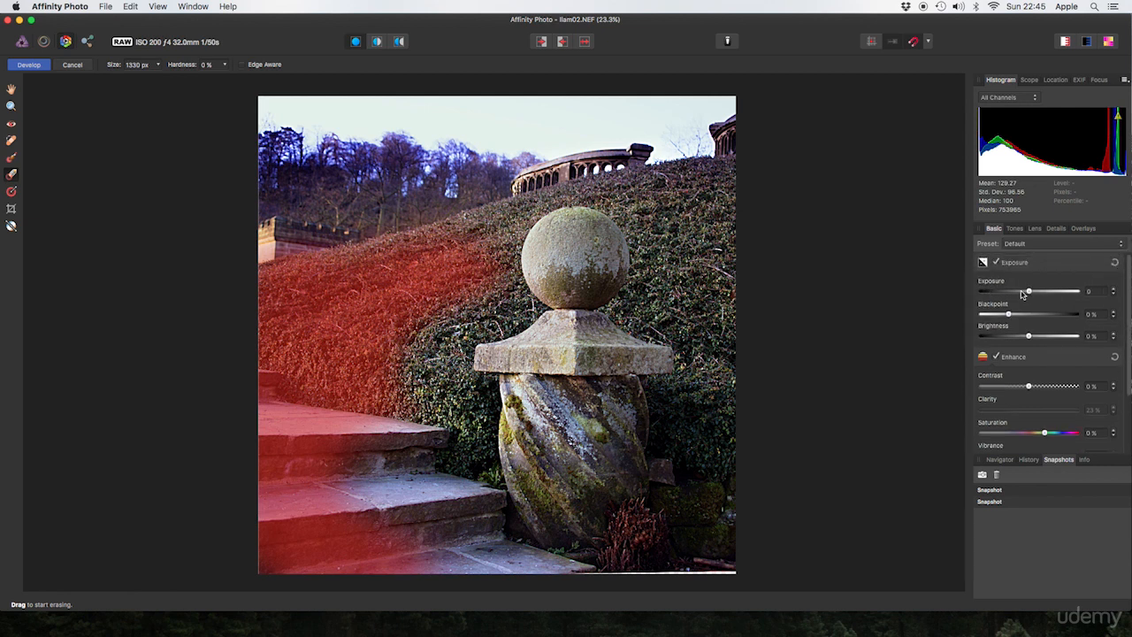
pyautogui.moveTo(1022, 293); pyautogui.dragTo(1005, 298)
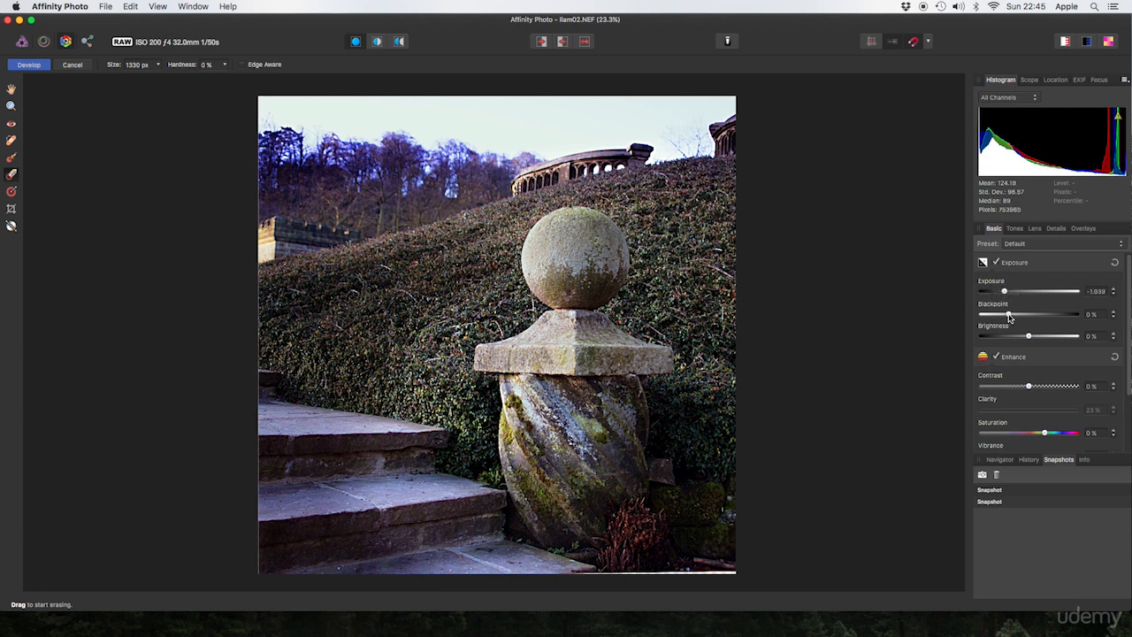
pyautogui.moveTo(1009, 316); pyautogui.dragTo(1013, 316)
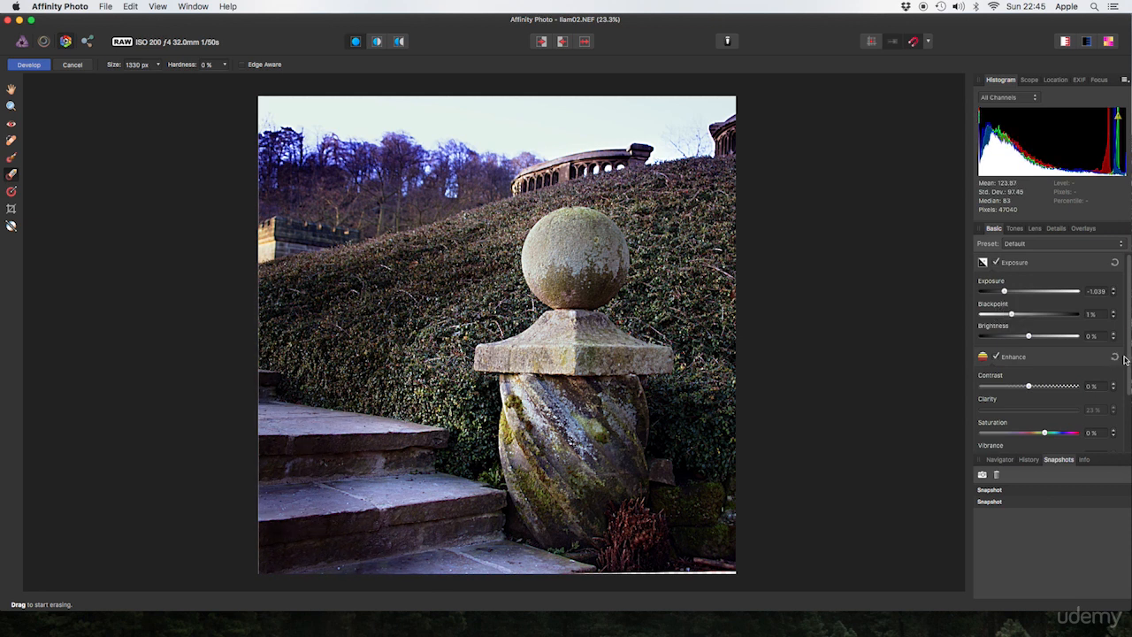
# - Enable white balance on the hedge and steps overlay and set its tint to -7%
pyautogui.scroll(-3, 1097, 381)
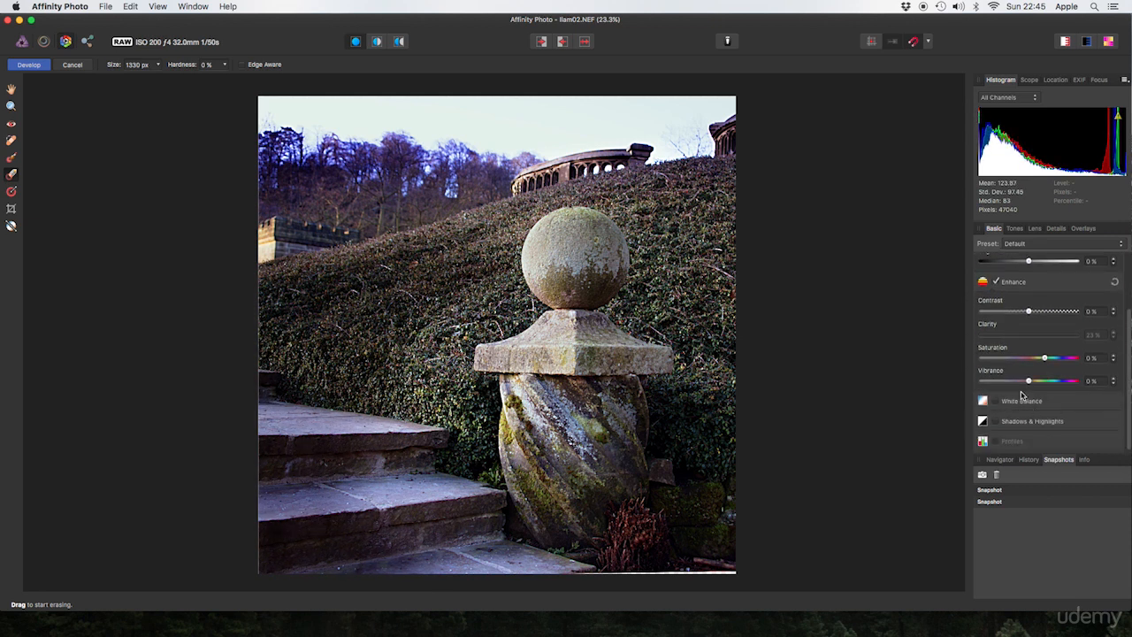
pyautogui.click(996, 401)
pyautogui.scroll(-1, 1034, 426)
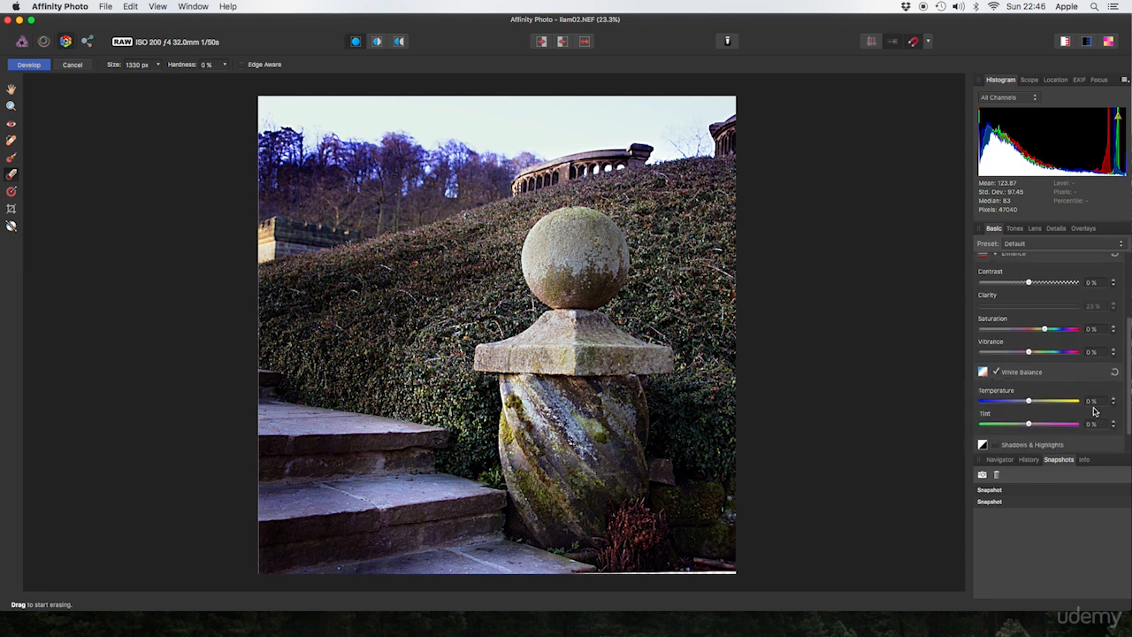
pyautogui.click(1020, 425)
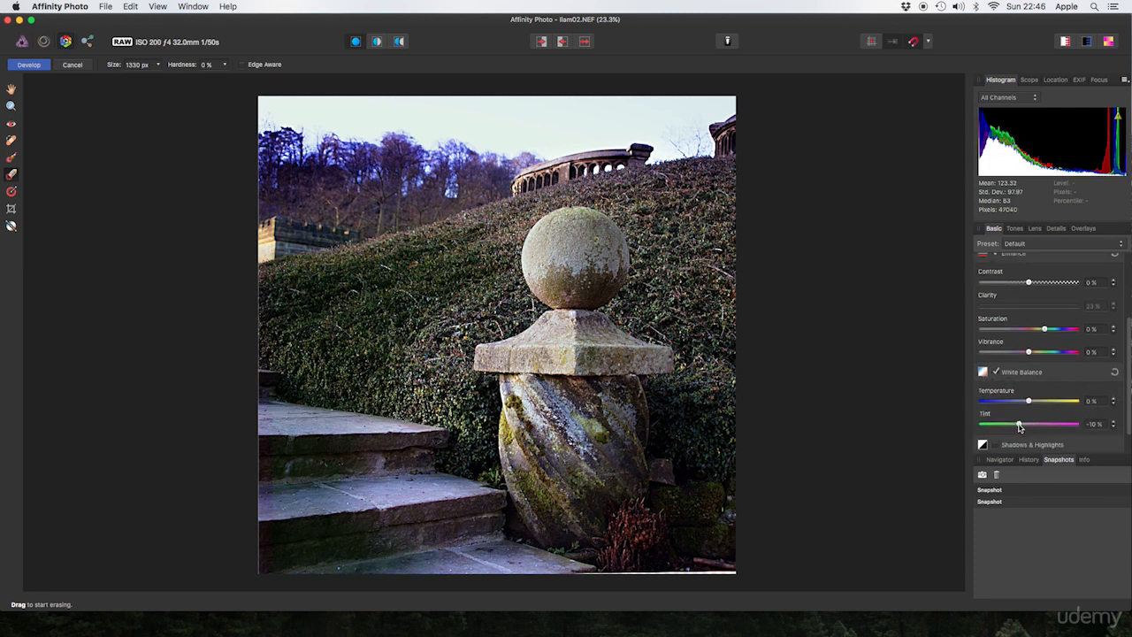
pyautogui.moveTo(1019, 425); pyautogui.dragTo(1023, 424)
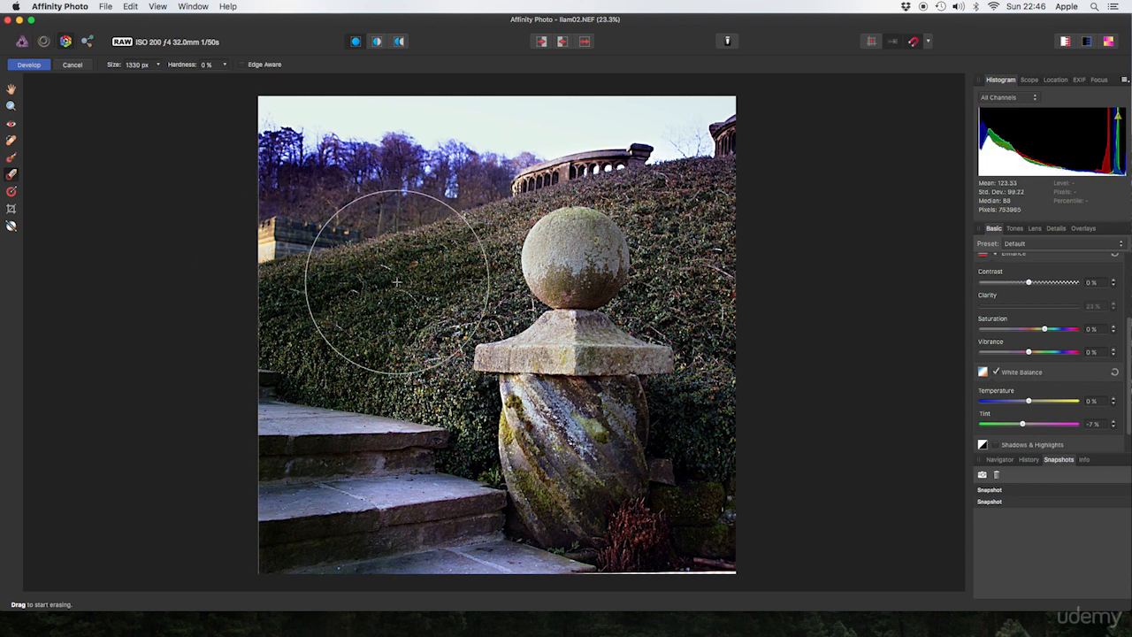
# - Add a second brush overlay and start painting the stone ball with a brush of about 694 px
pyautogui.click(1085, 229)
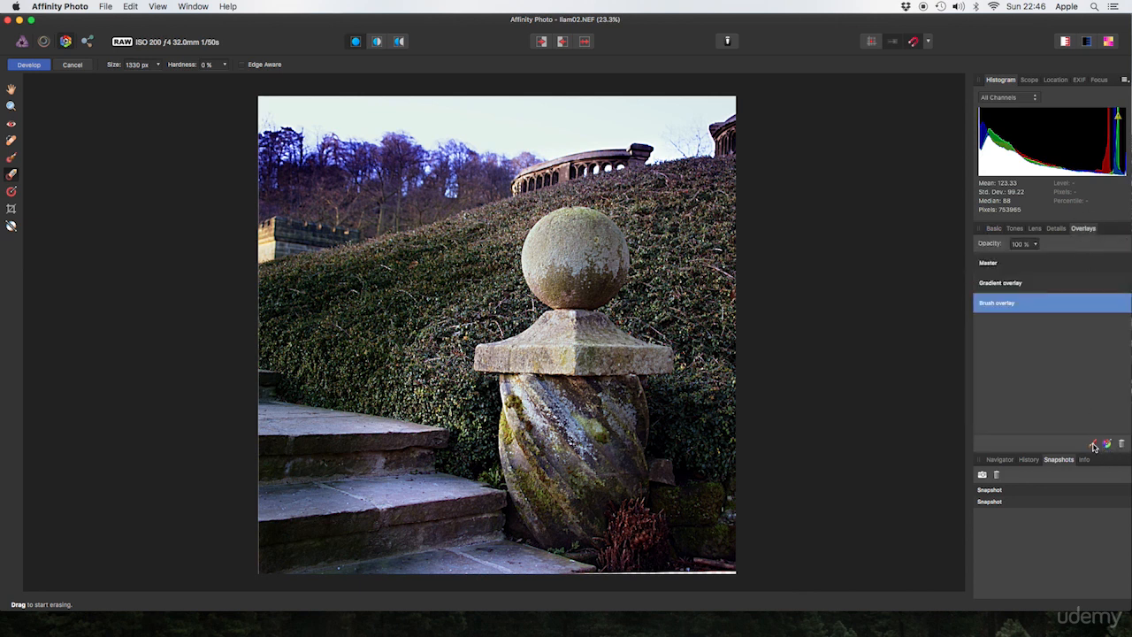
pyautogui.click(1093, 444)
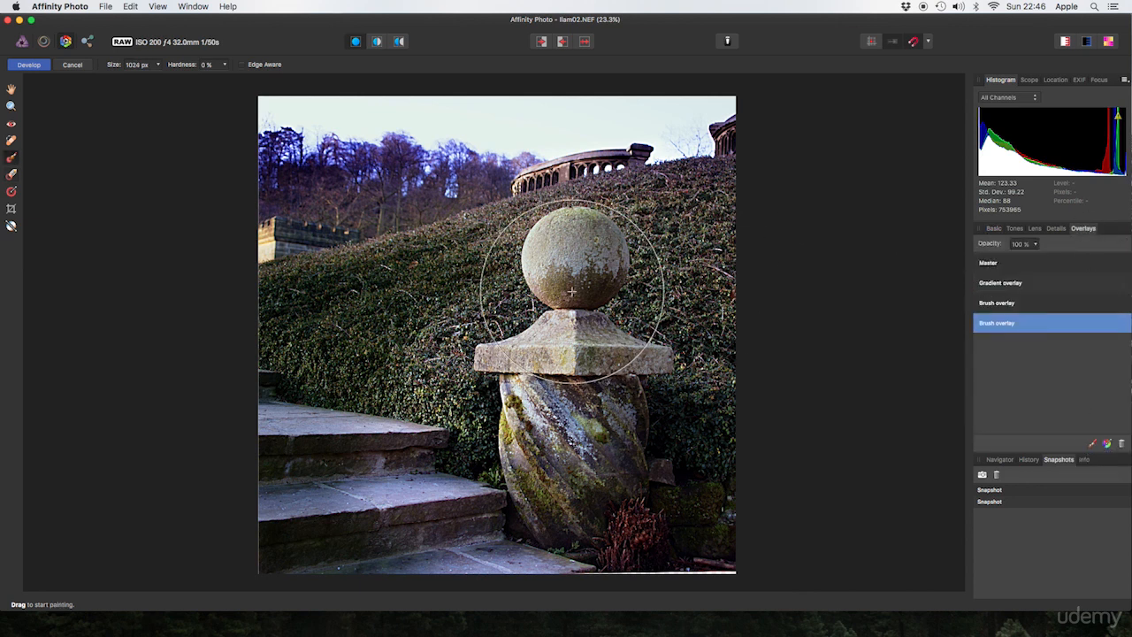
pyautogui.press('[')
pyautogui.press('[')
pyautogui.press('[')
pyautogui.press('[')
pyautogui.press('[')
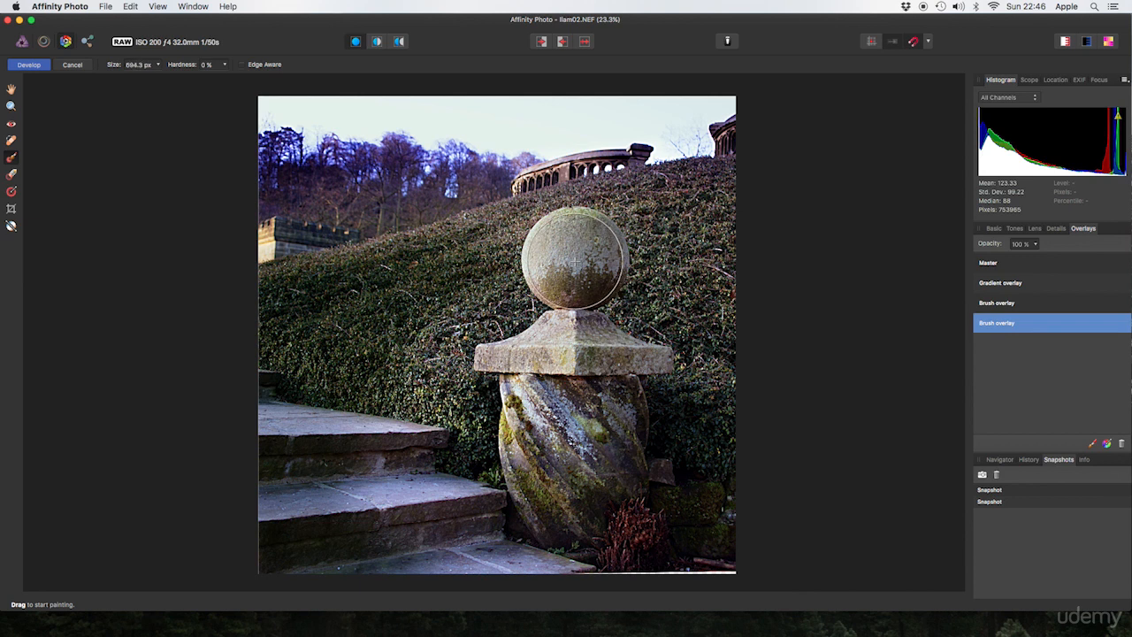
pyautogui.moveTo(575, 261)
pyautogui.mouseDown()
pyautogui.moveTo(581, 250)
pyautogui.moveTo(558, 260)
pyautogui.mouseUp()
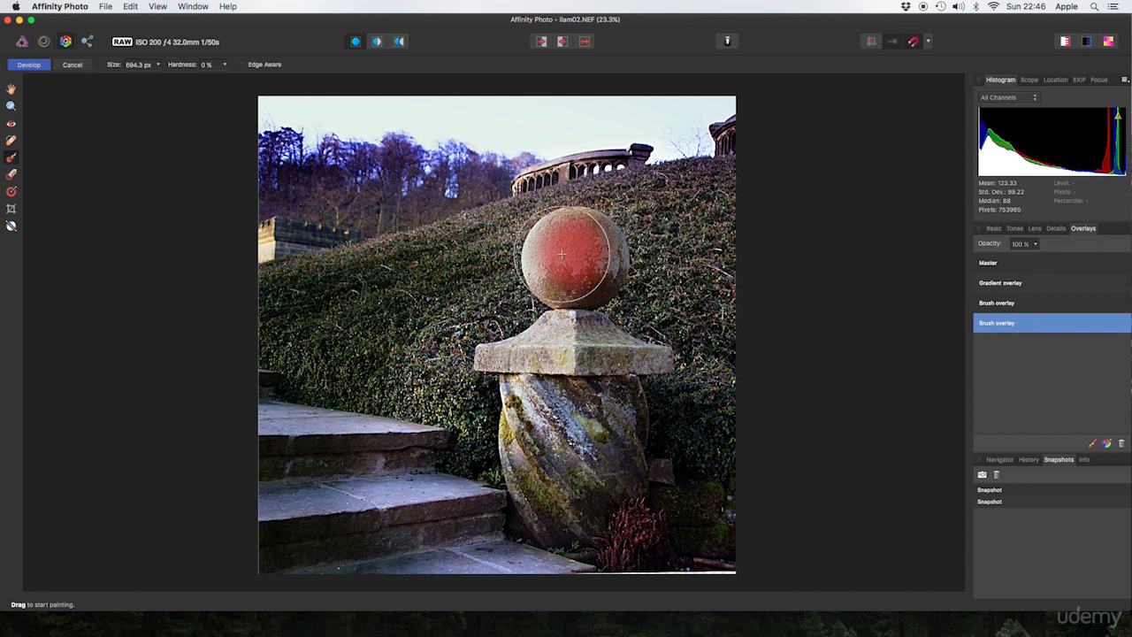
# - Turn on Edge Aware and paint the overlay over the stone ball, the pillar cap and the twisted column
pyautogui.click(241, 65)
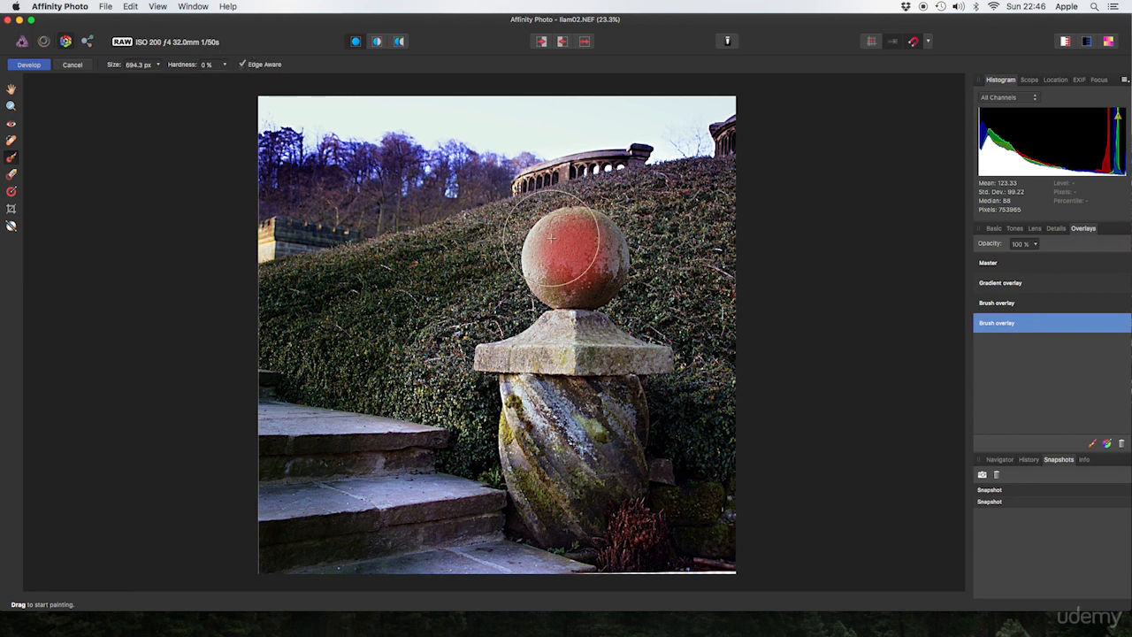
pyautogui.moveTo(542, 228)
pyautogui.mouseDown()
pyautogui.moveTo(581, 236)
pyautogui.moveTo(600, 255)
pyautogui.moveTo(592, 275)
pyautogui.moveTo(599, 264)
pyautogui.moveTo(551, 258)
pyautogui.moveTo(556, 280)
pyautogui.moveTo(605, 258)
pyautogui.moveTo(569, 258)
pyautogui.mouseUp()
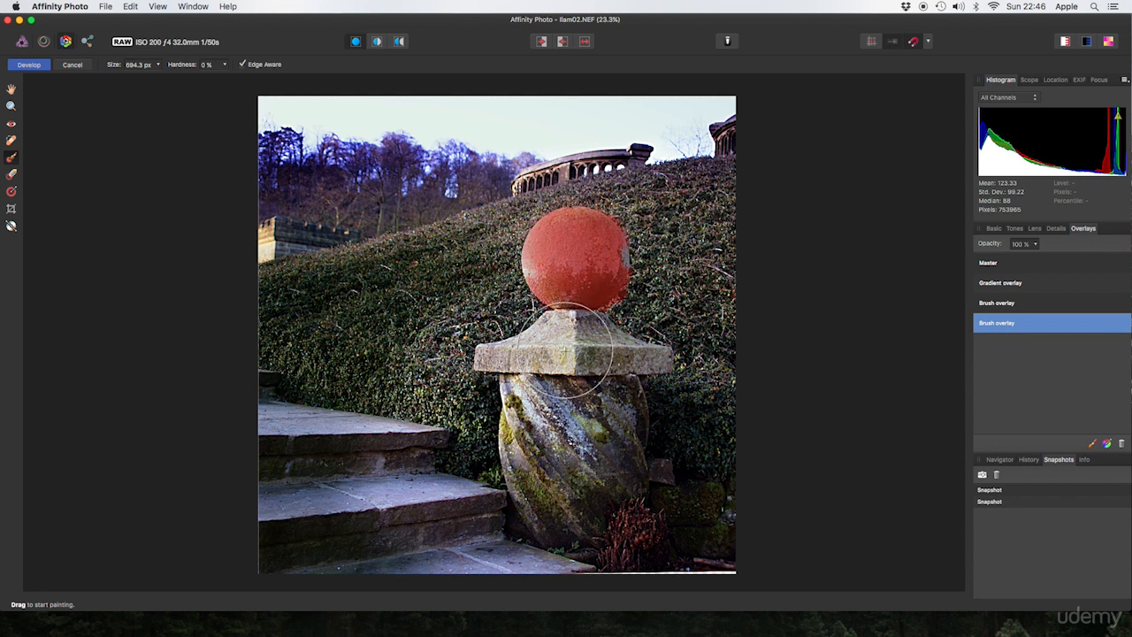
pyautogui.moveTo(564, 349)
pyautogui.mouseDown()
pyautogui.moveTo(569, 362)
pyautogui.moveTo(575, 336)
pyautogui.moveTo(610, 349)
pyautogui.moveTo(586, 376)
pyautogui.mouseUp()
pyautogui.moveTo(606, 429)
pyautogui.mouseDown()
pyautogui.moveTo(619, 416)
pyautogui.moveTo(627, 424)
pyautogui.moveTo(576, 434)
pyautogui.moveTo(577, 447)
pyautogui.moveTo(544, 362)
pyautogui.moveTo(566, 371)
pyautogui.moveTo(518, 323)
pyautogui.mouseUp()
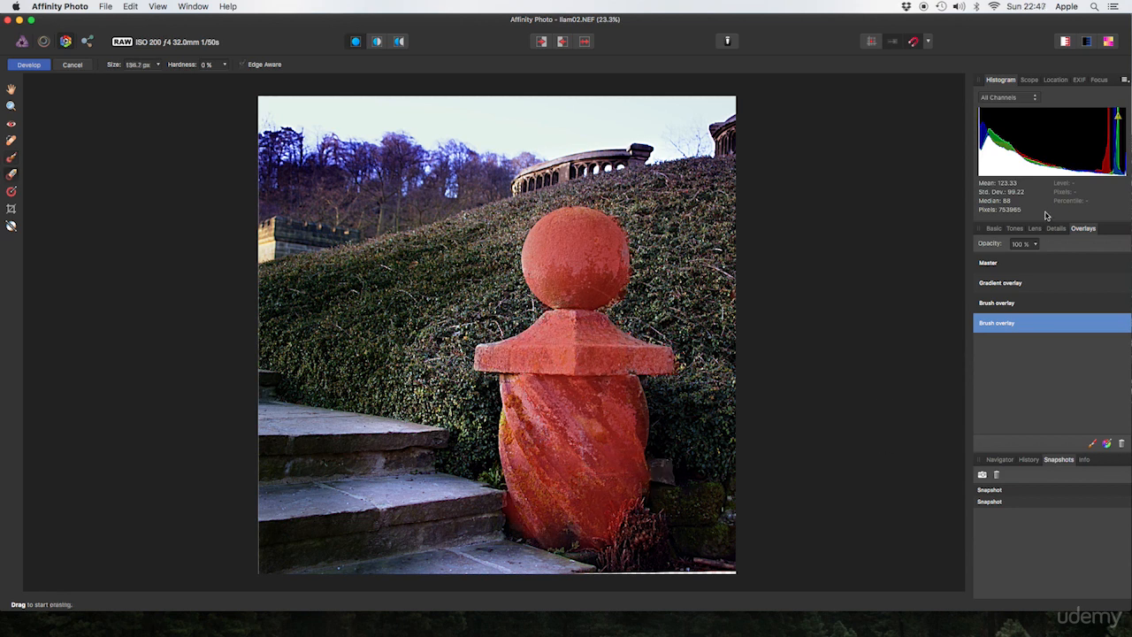
# - Enhance the pillar overlay with contrast 23%, brightness 6%, vibrance 16% and saturation 23%
pyautogui.click(995, 229)
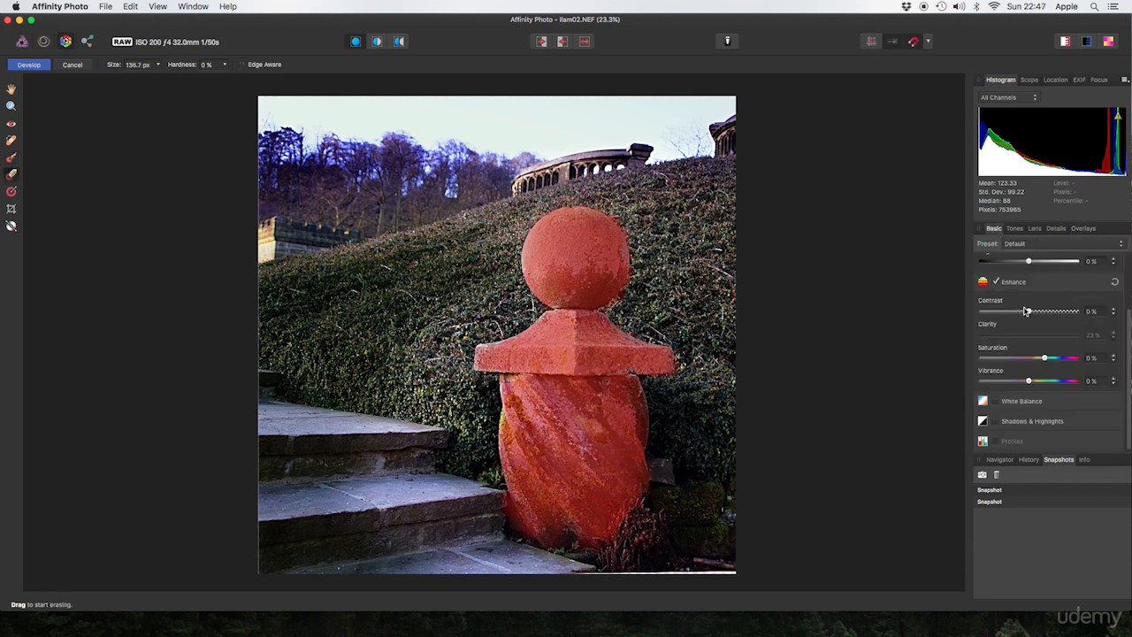
pyautogui.moveTo(1031, 313); pyautogui.dragTo(1041, 337)
pyautogui.scroll(3, 1038, 309)
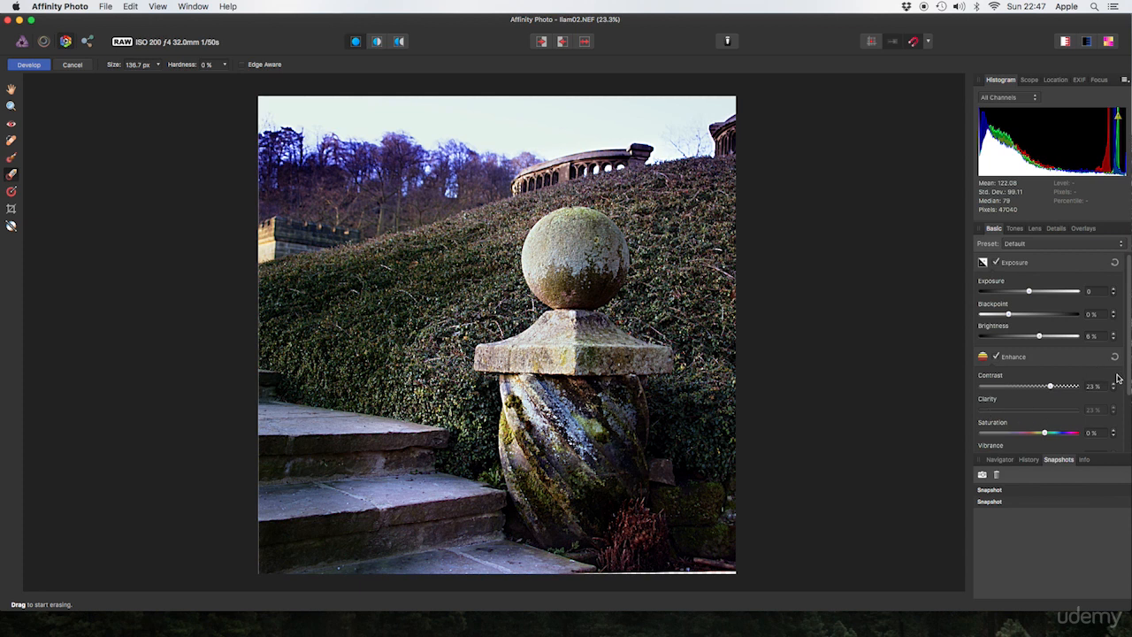
pyautogui.scroll(-3, 1129, 381)
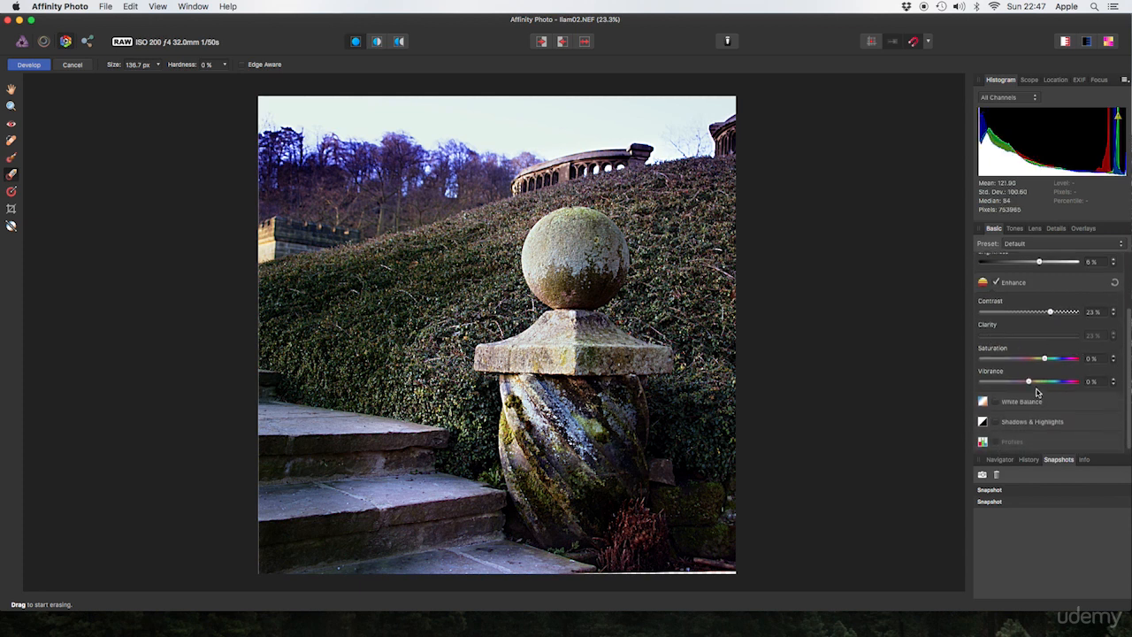
pyautogui.moveTo(1031, 383); pyautogui.dragTo(1062, 361)
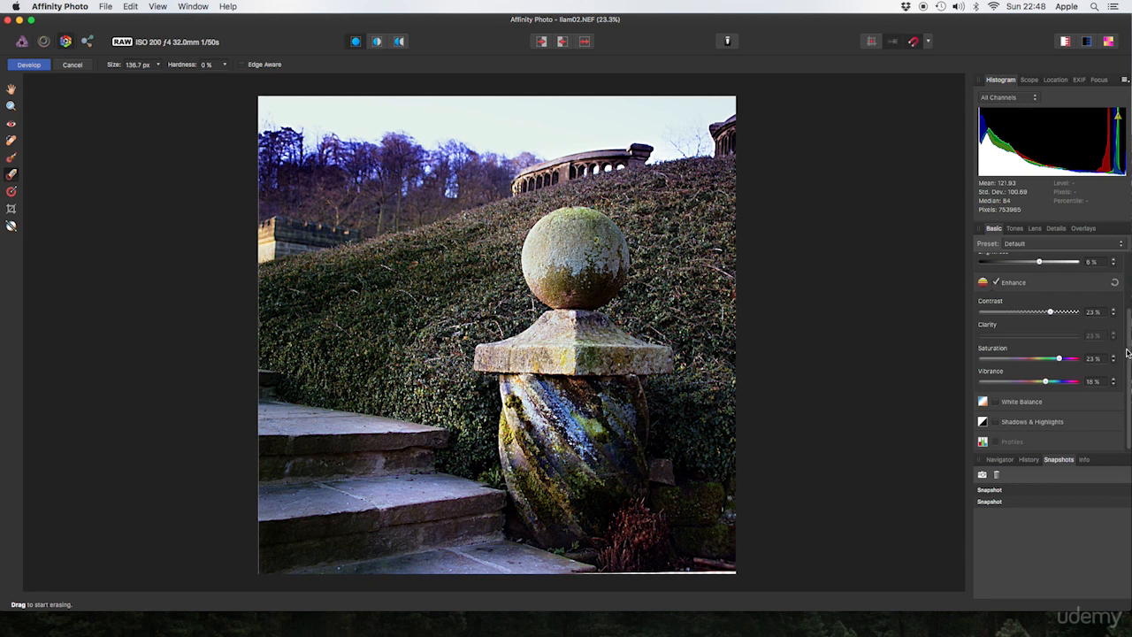
pyautogui.scroll(3, 1128, 353)
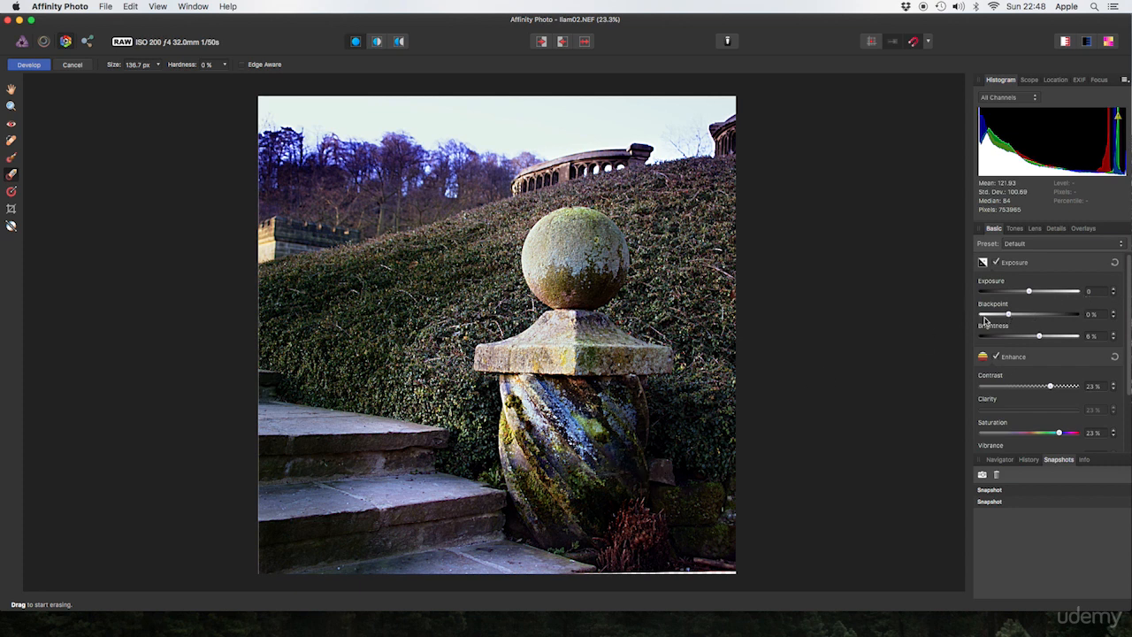
# - Set the pillar overlay's blackpoint to -3% and save the current development as a new snapshot
pyautogui.moveTo(1012, 318); pyautogui.dragTo(1002, 315)
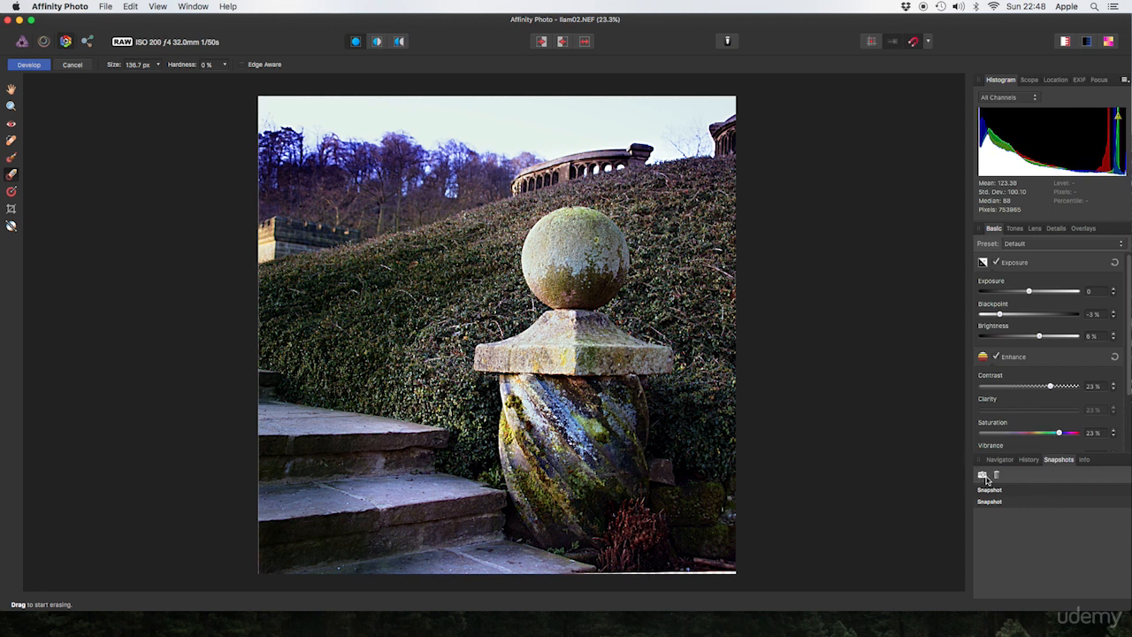
pyautogui.click(982, 476)
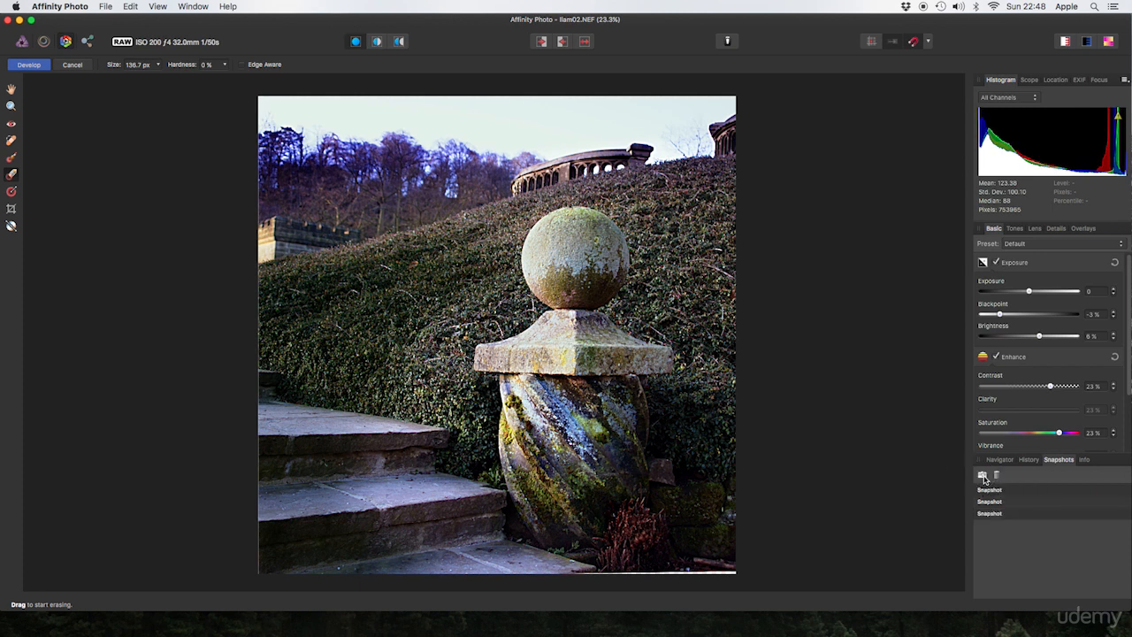
# - Compare the uncropped original, black-and-white and final colour snapshots by restoring each repeatedly, ending on the final colour version
pyautogui.click(1002, 502)
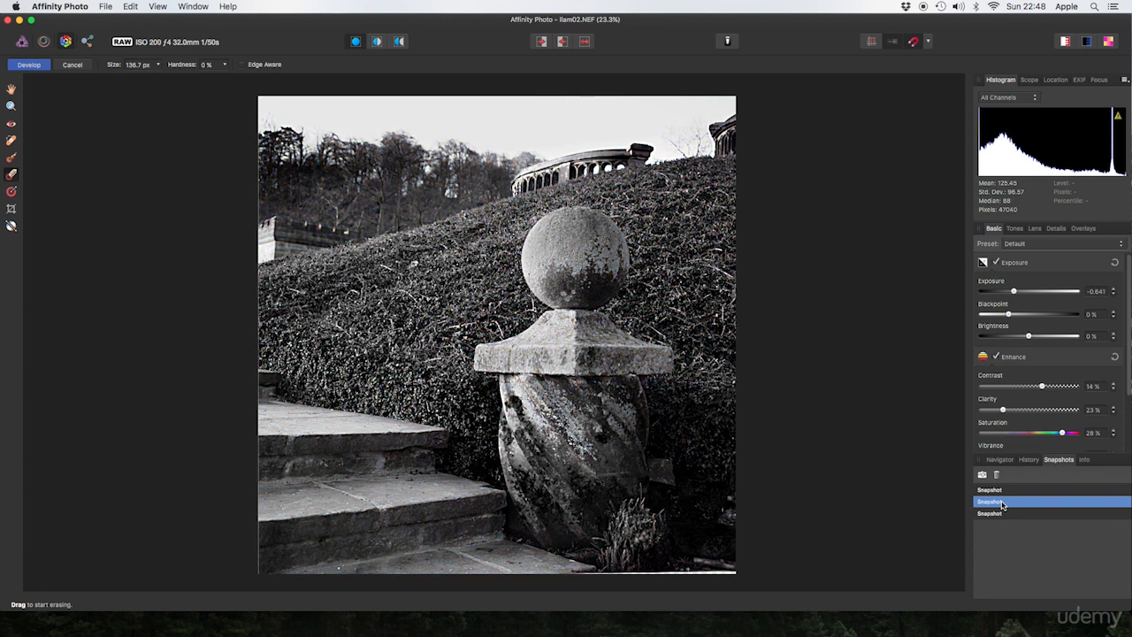
pyautogui.click(992, 514)
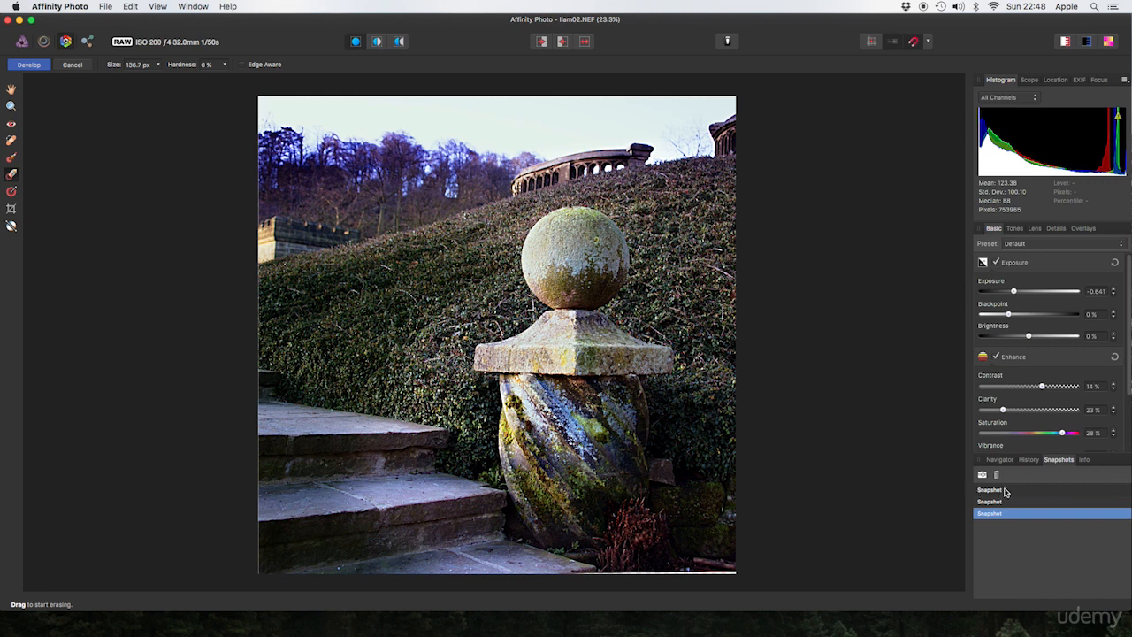
pyautogui.click(1003, 492)
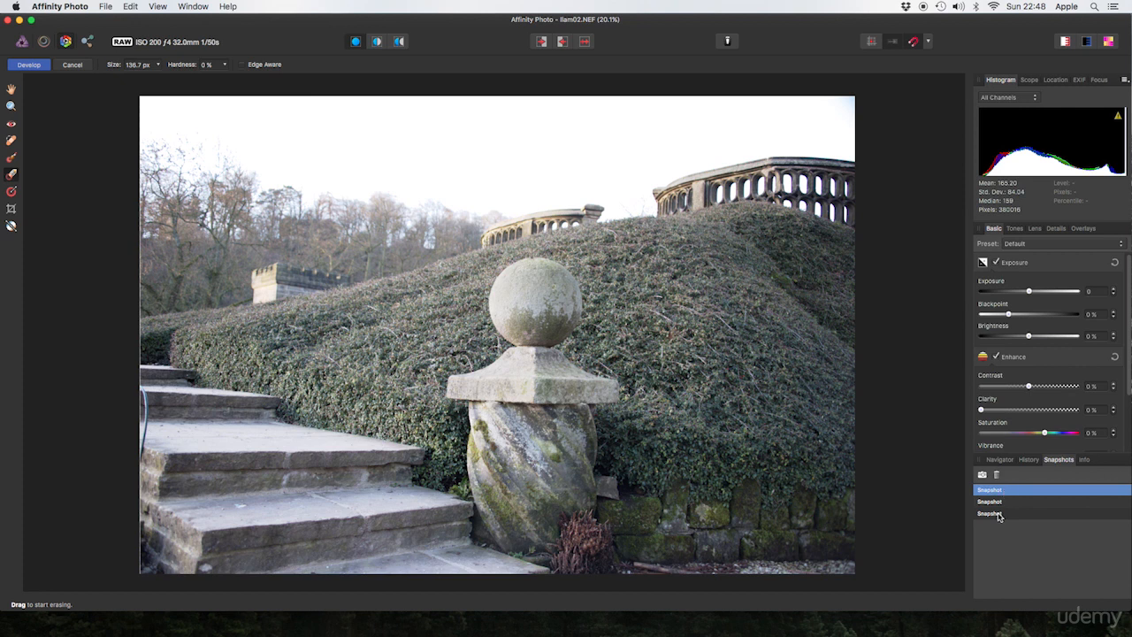
pyautogui.click(1001, 502)
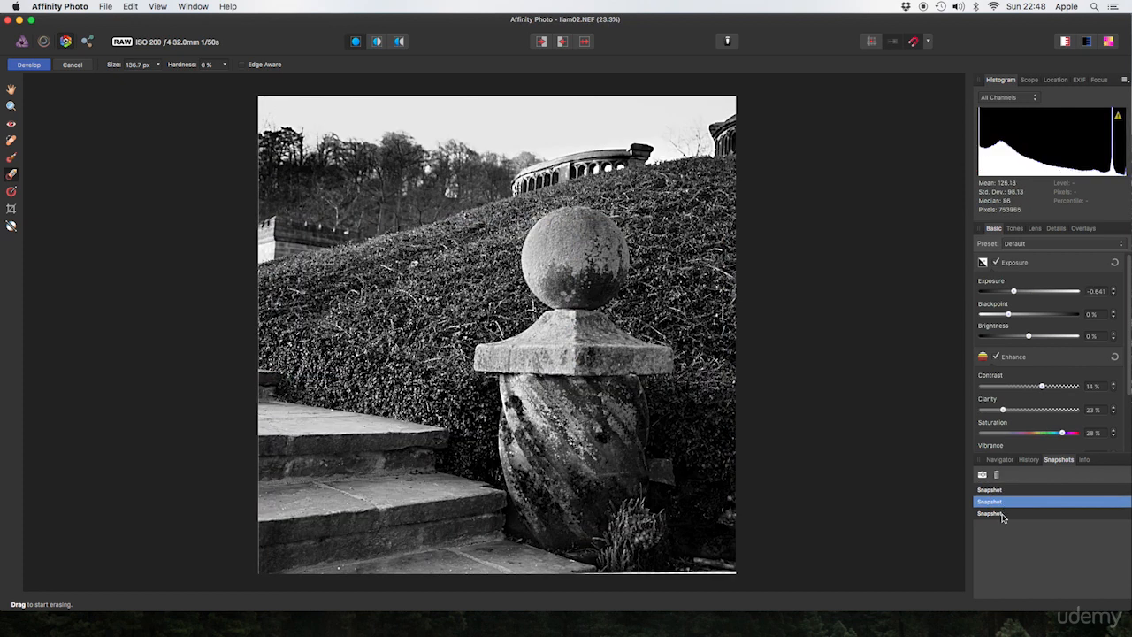
pyautogui.click(1002, 515)
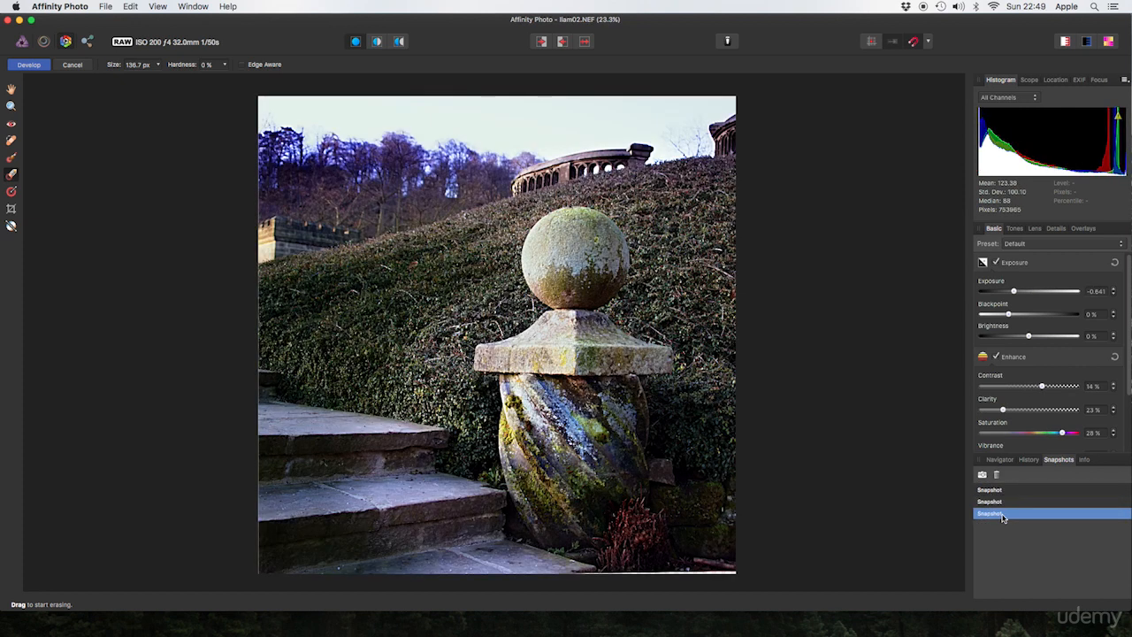
pyautogui.click(999, 489)
pyautogui.click(998, 501)
pyautogui.click(998, 515)
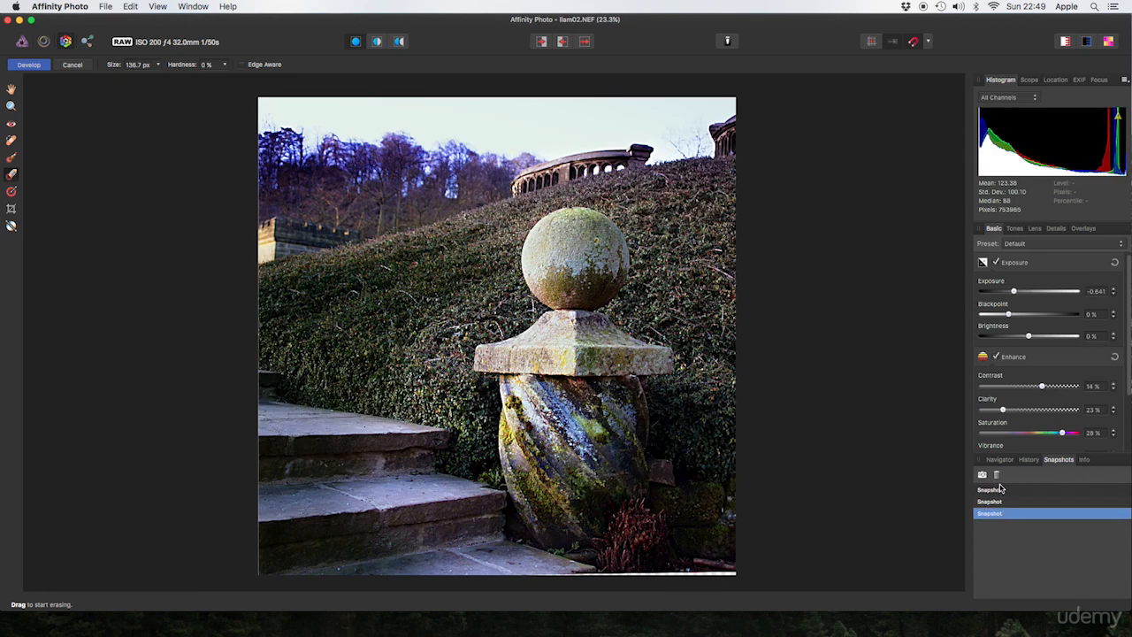
pyautogui.click(1000, 489)
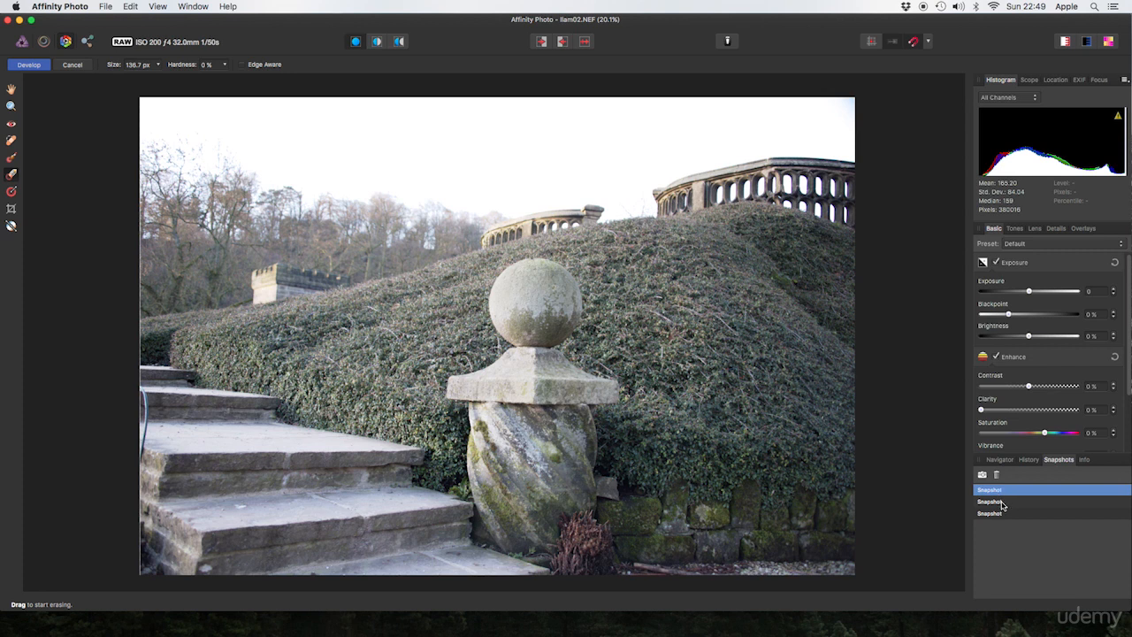
pyautogui.click(1002, 501)
pyautogui.click(1001, 513)
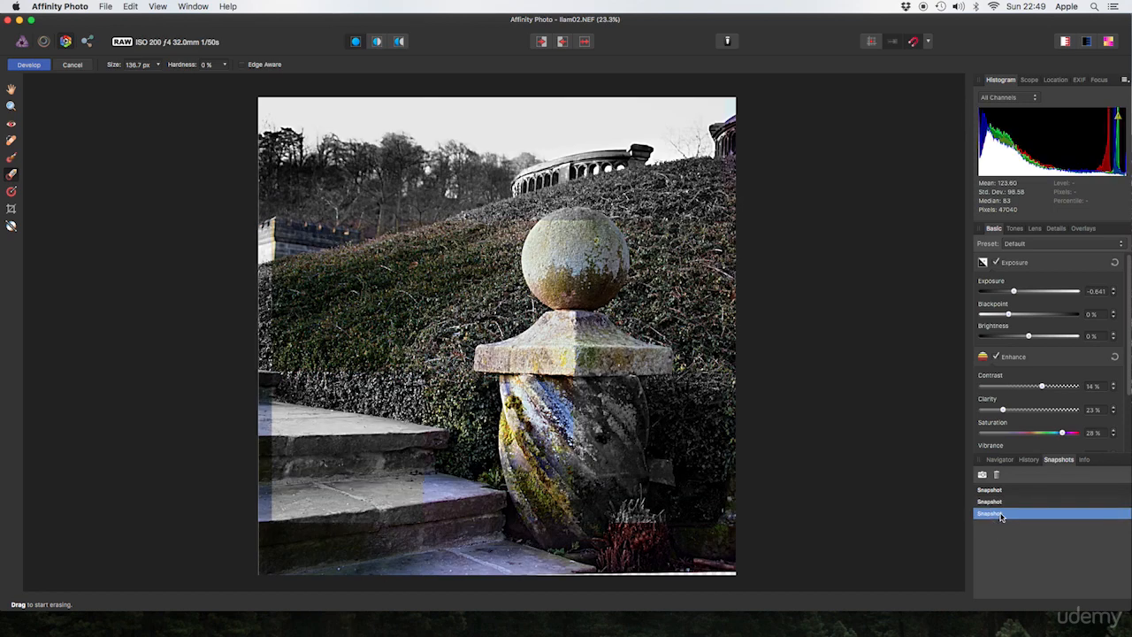